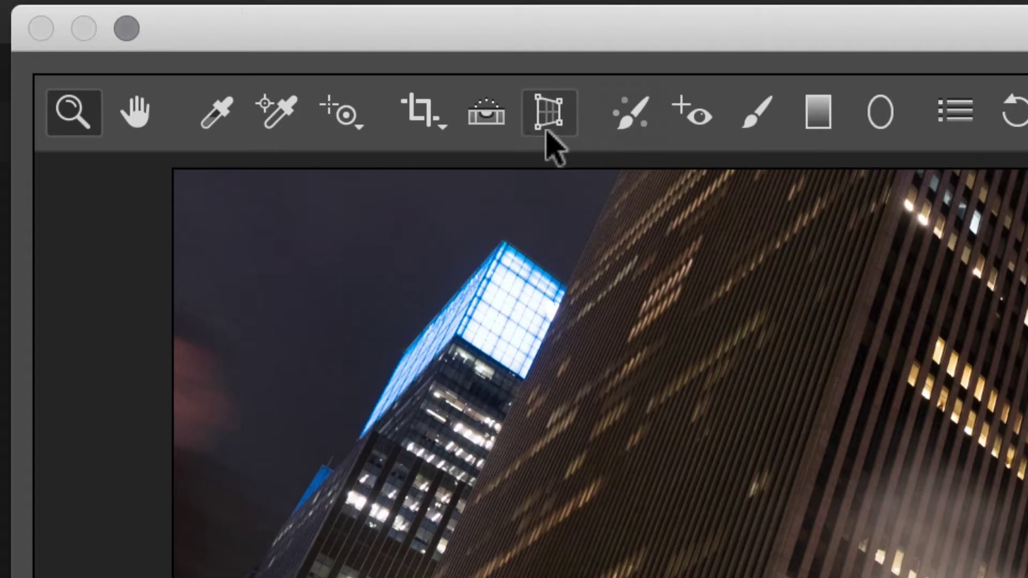
Auto-straighten the photo with Upright Auto and open it in Photoshop as a smart object.
{"action": "left_click", "coordinate": [534, 125]}
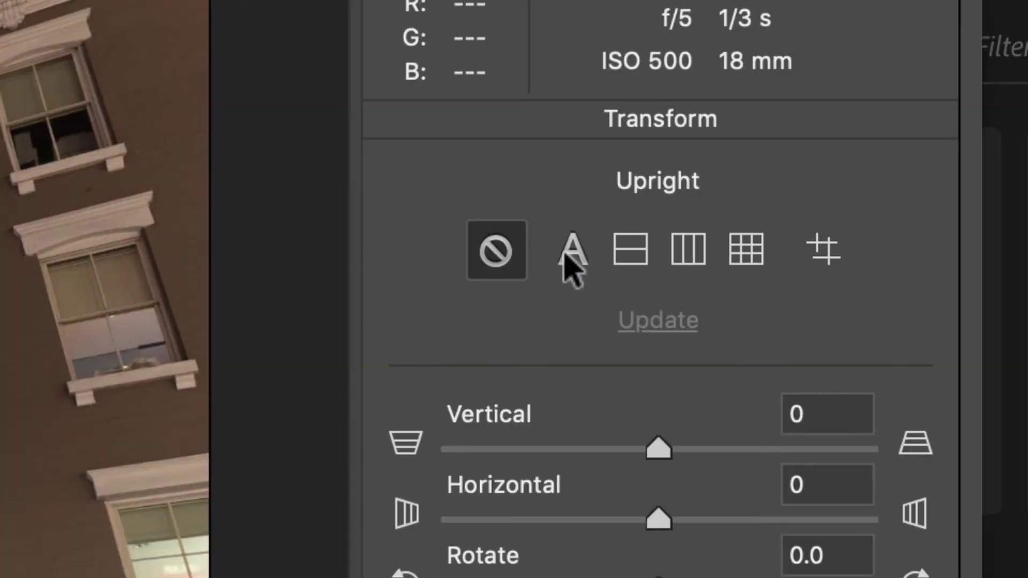
{"action": "left_click", "coordinate": [568, 257]}
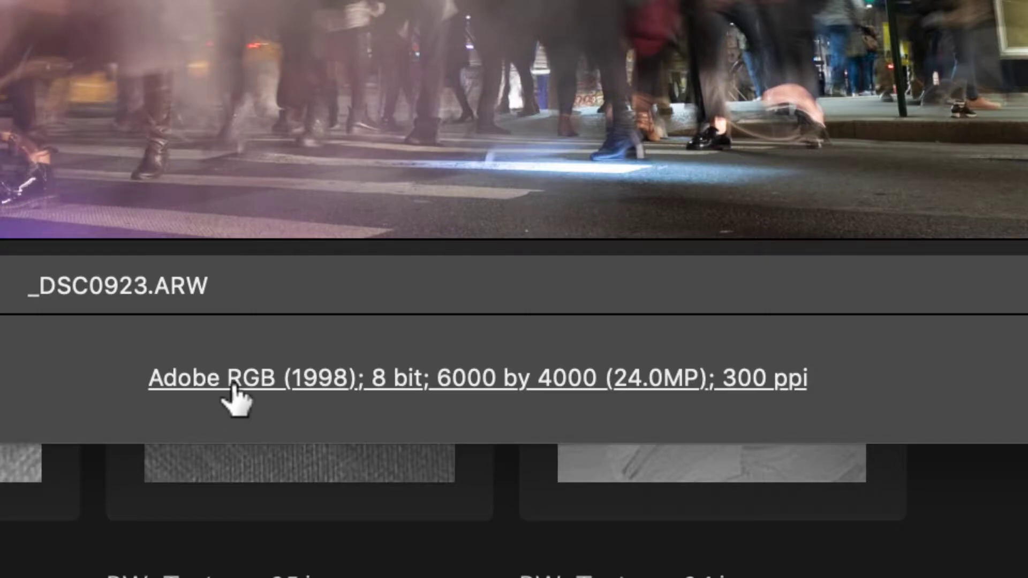
{"action": "left_click", "coordinate": [234, 386]}
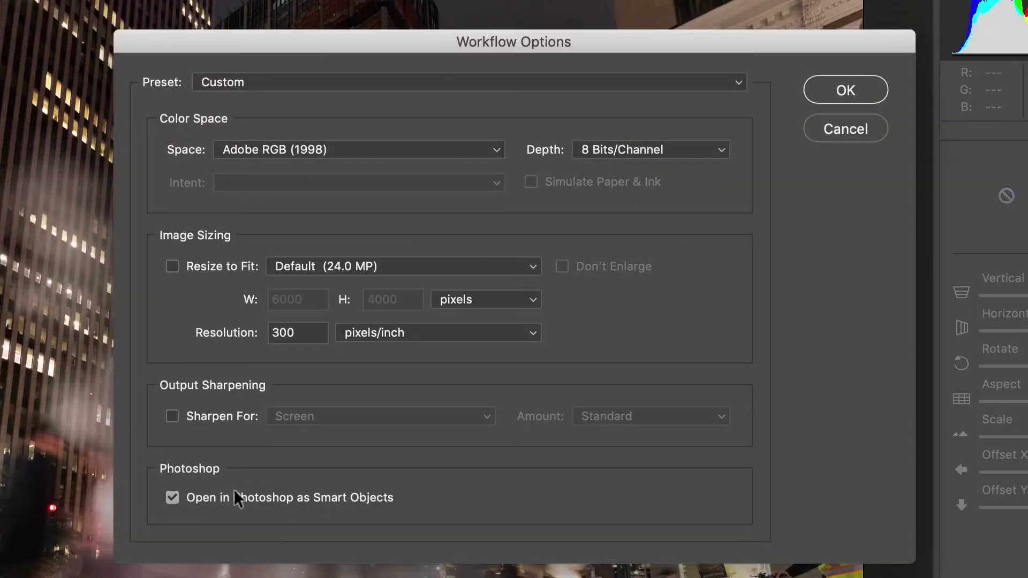
{"action": "left_click", "coordinate": [826, 86]}
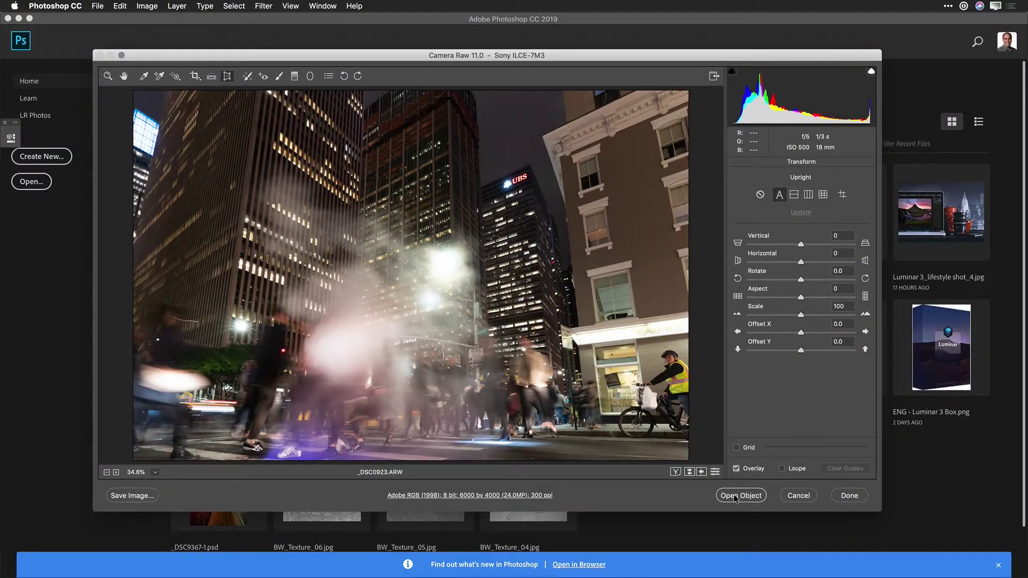
{"action": "left_click", "coordinate": [736, 496]}
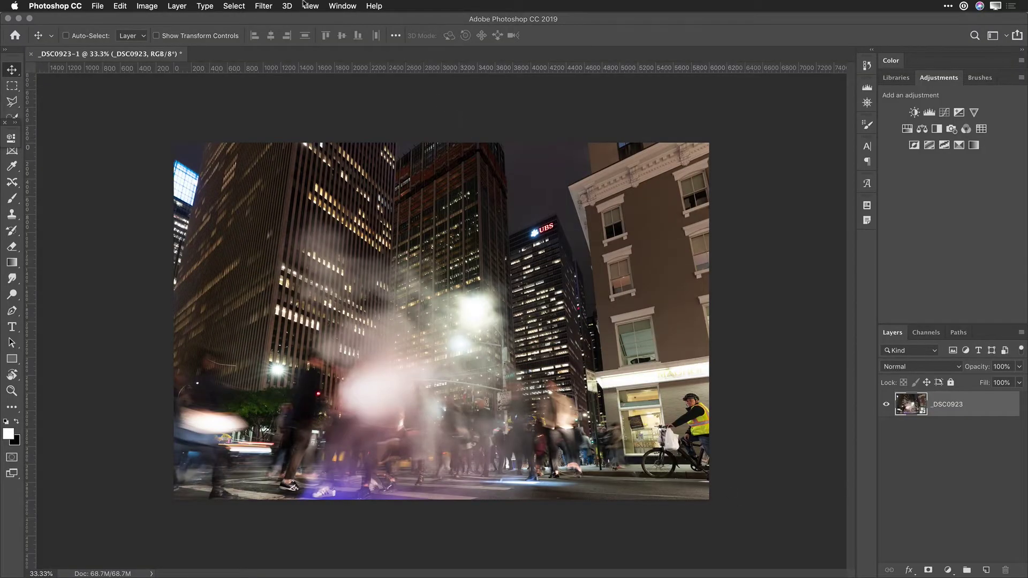
Launch the Luminar 3 plugin from Filter > Skylum Software and maximize its window.
{"action": "left_click", "coordinate": [263, 5]}
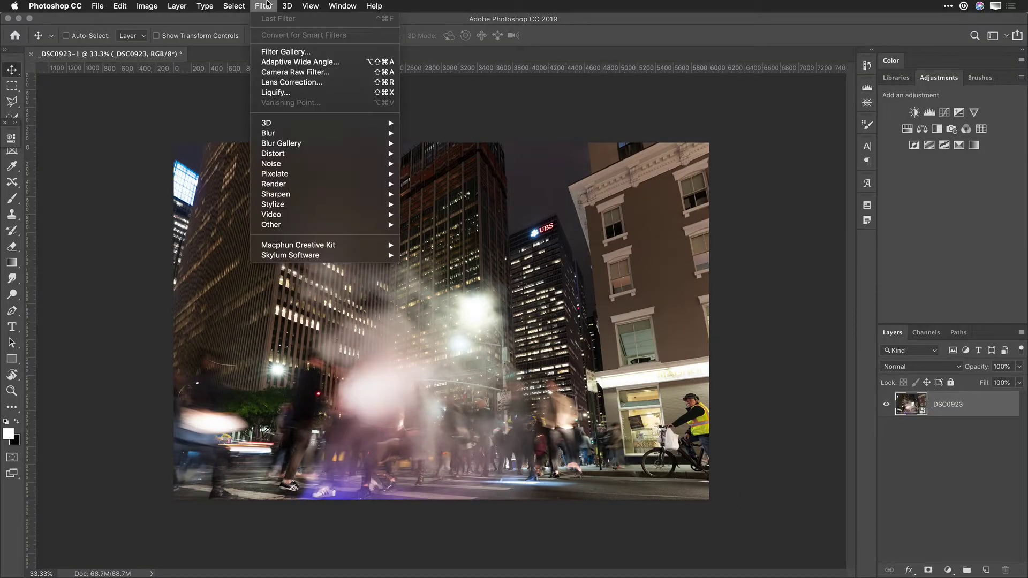
{"action": "mouse_move", "coordinate": [332, 249]}
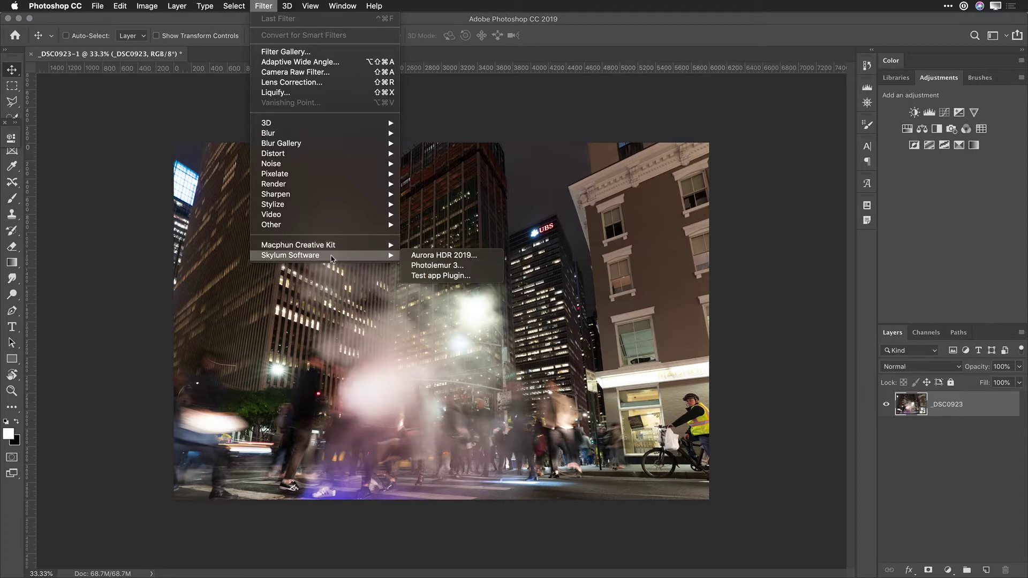
{"action": "left_click", "coordinate": [457, 278]}
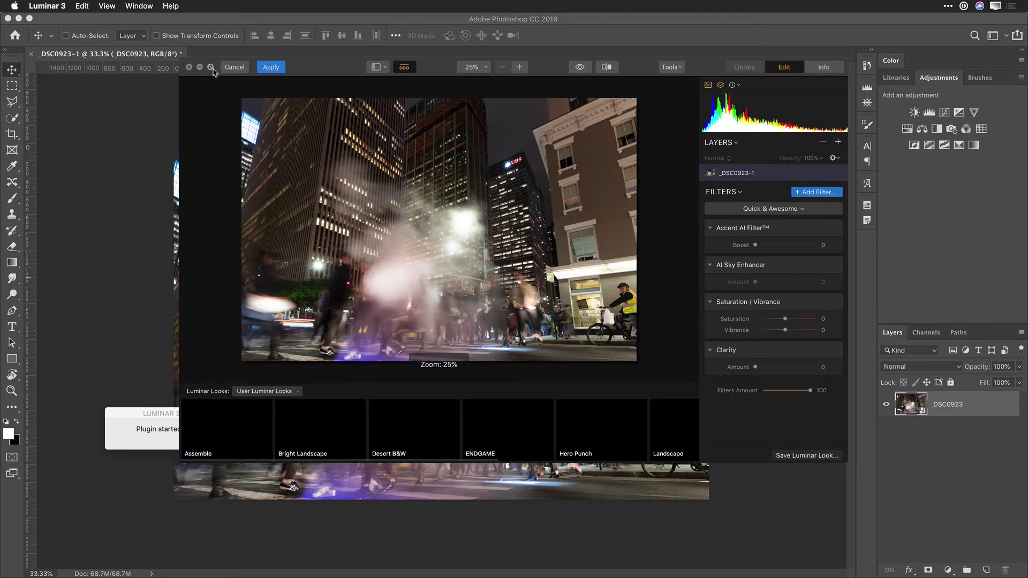
{"action": "left_click", "coordinate": [211, 67]}
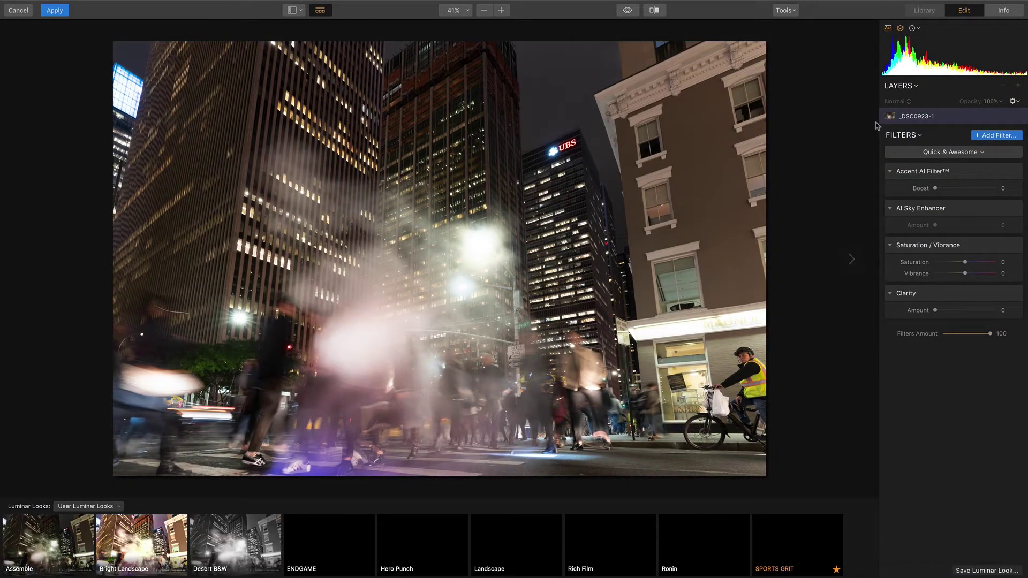
Switch Luminar to the Street workspace and hide the Looks strip.
{"action": "left_click", "coordinate": [932, 155]}
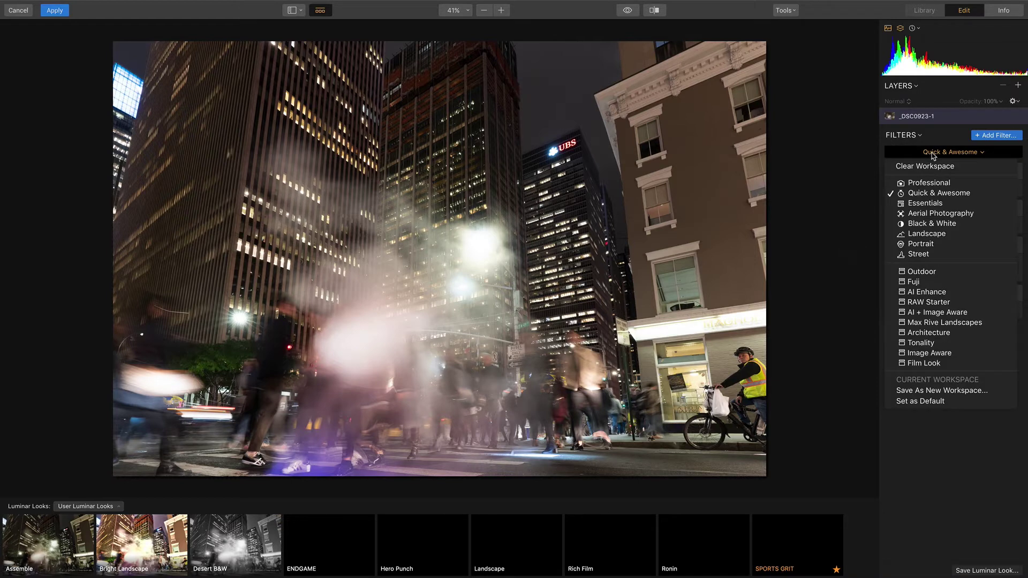
{"action": "left_click", "coordinate": [932, 254]}
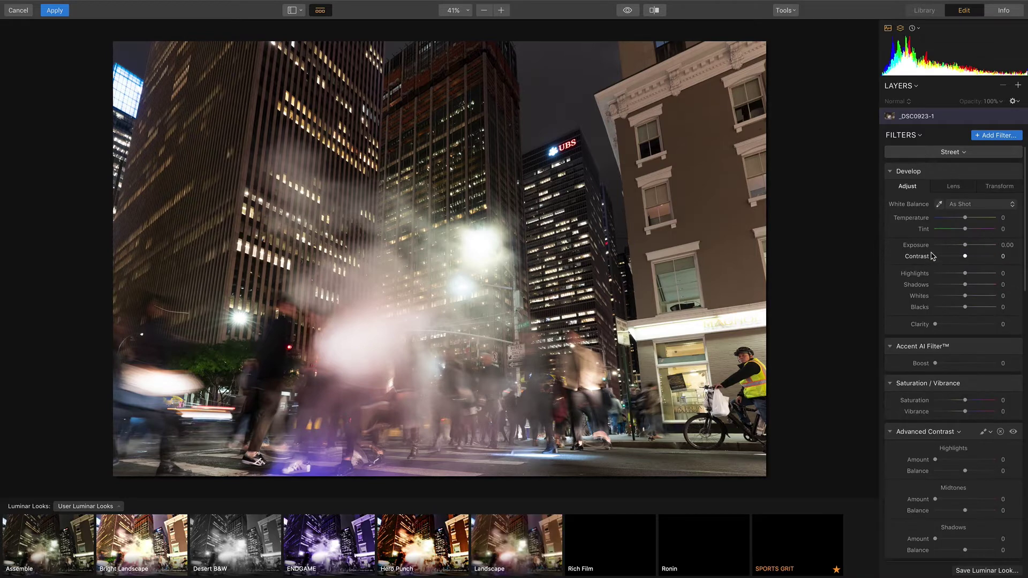
{"action": "left_click", "coordinate": [323, 14]}
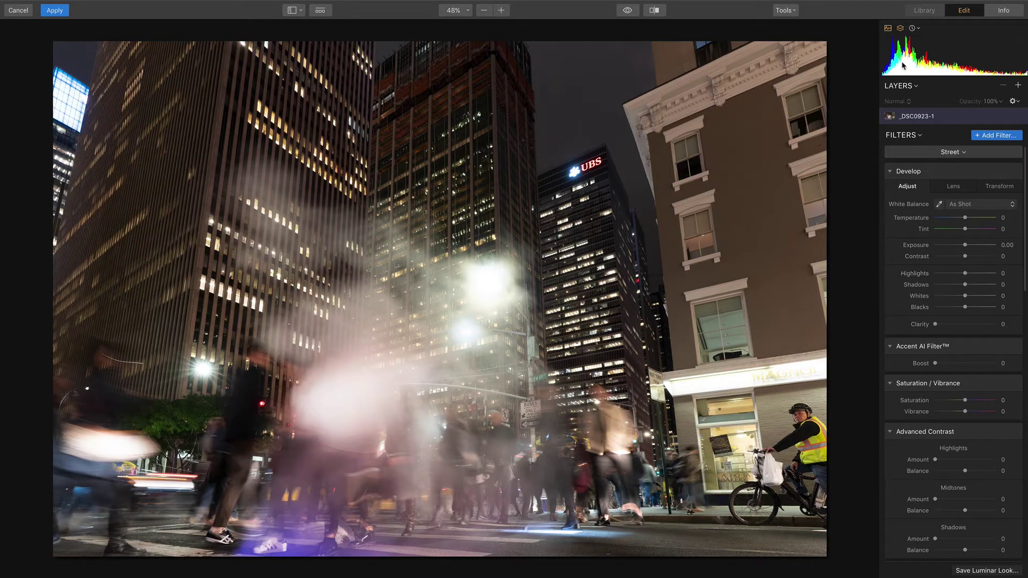
Enable clipping warnings and set Develop Highlights -24, Shadows 38, Whites 16, Blacks -1.
{"action": "left_click", "coordinate": [1019, 43]}
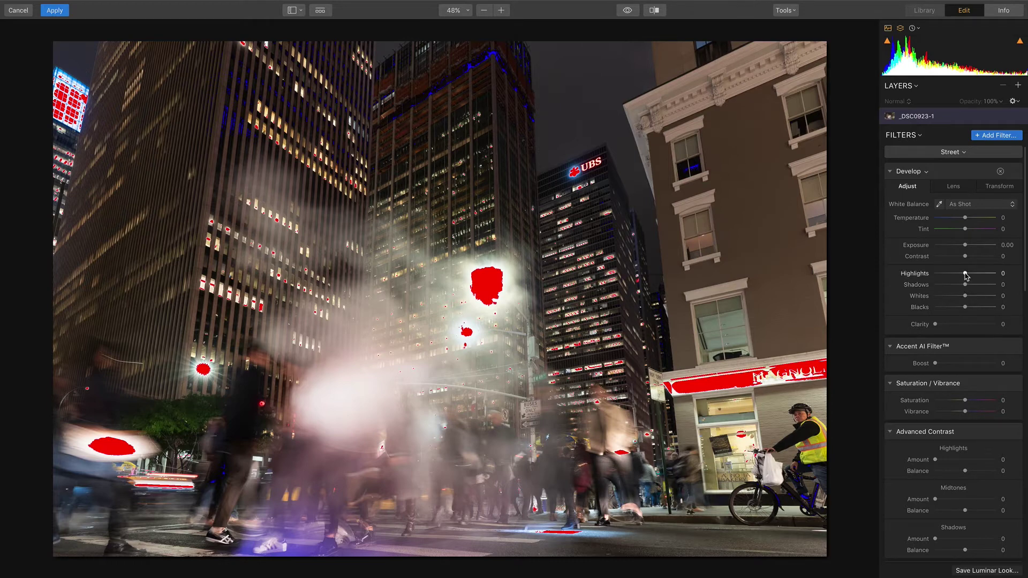
{"action": "mouse_move", "coordinate": [966, 276]}
{"action": "left_mouse_down"}
{"action": "mouse_move", "coordinate": [951, 279]}
{"action": "mouse_move", "coordinate": [960, 281]}
{"action": "left_mouse_up"}
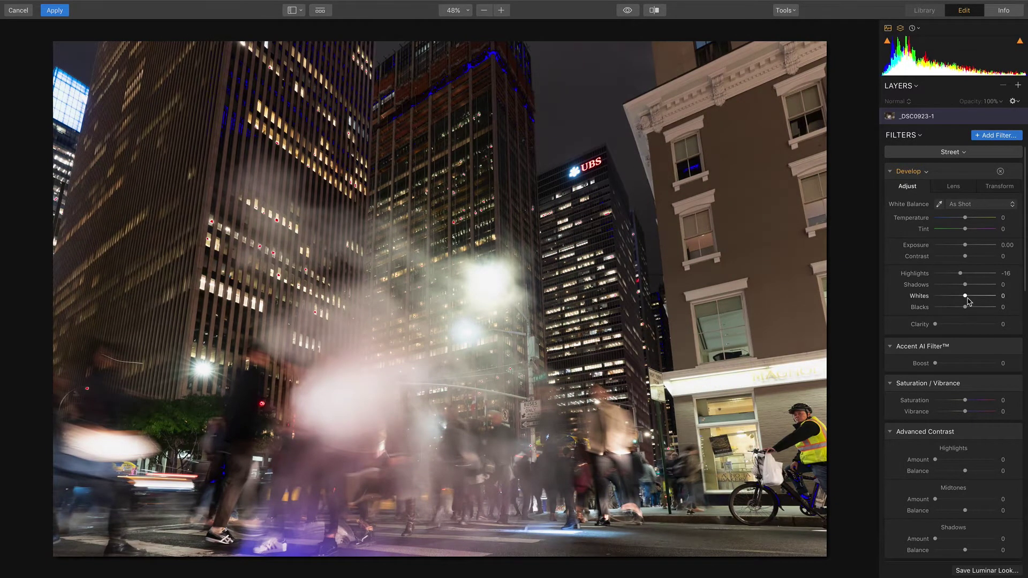
{"action": "left_click_drag", "start_coordinate": [968, 303], "coordinate": [959, 276]}
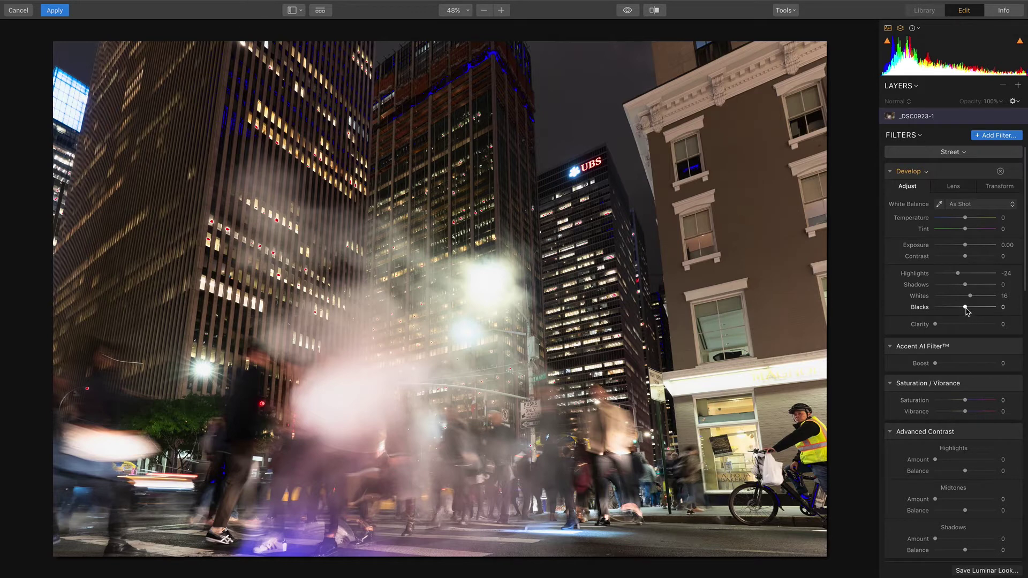
{"action": "left_click_drag", "start_coordinate": [967, 311], "coordinate": [979, 290]}
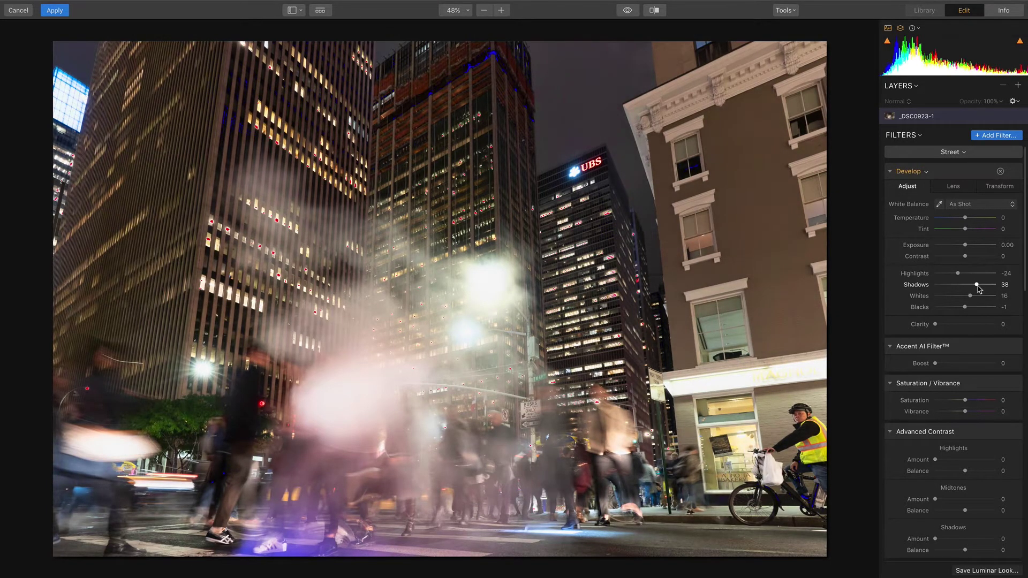
{"action": "left_click", "coordinate": [891, 172]}
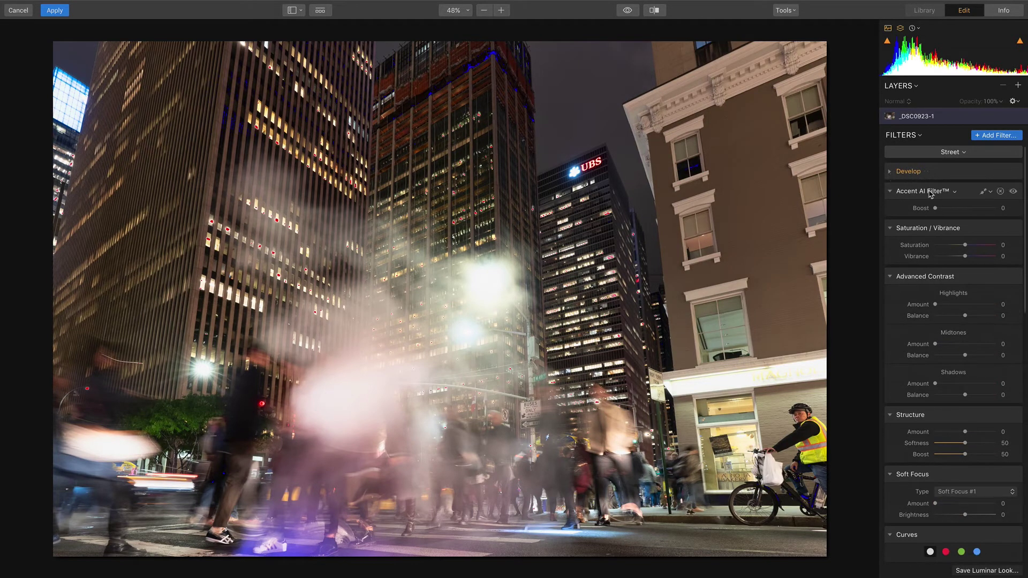
Raise Accent AI Boost to 61 and lower Develop Whites to 10.
{"action": "left_click_drag", "start_coordinate": [941, 211], "coordinate": [974, 225]}
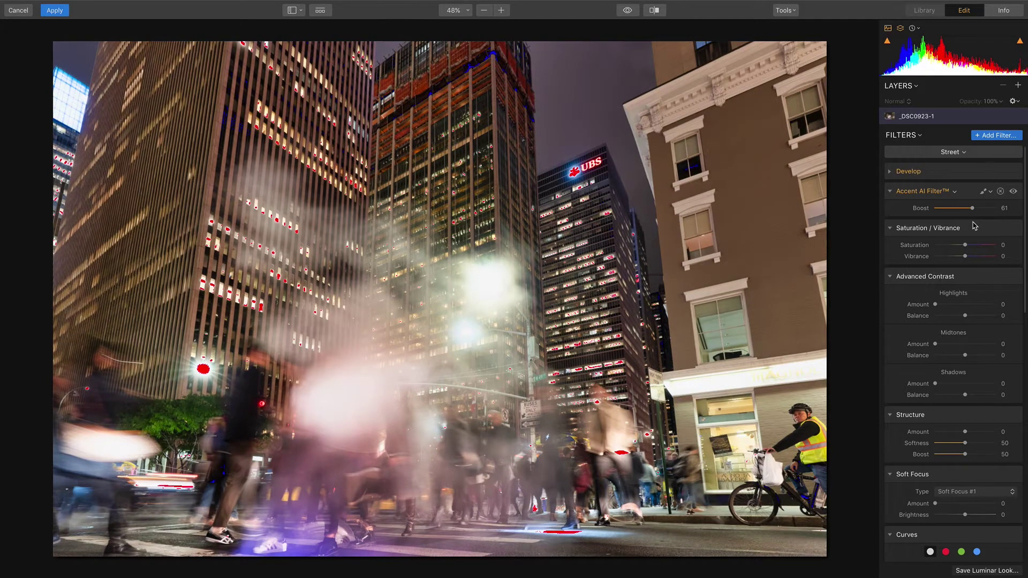
{"action": "left_click", "coordinate": [891, 172]}
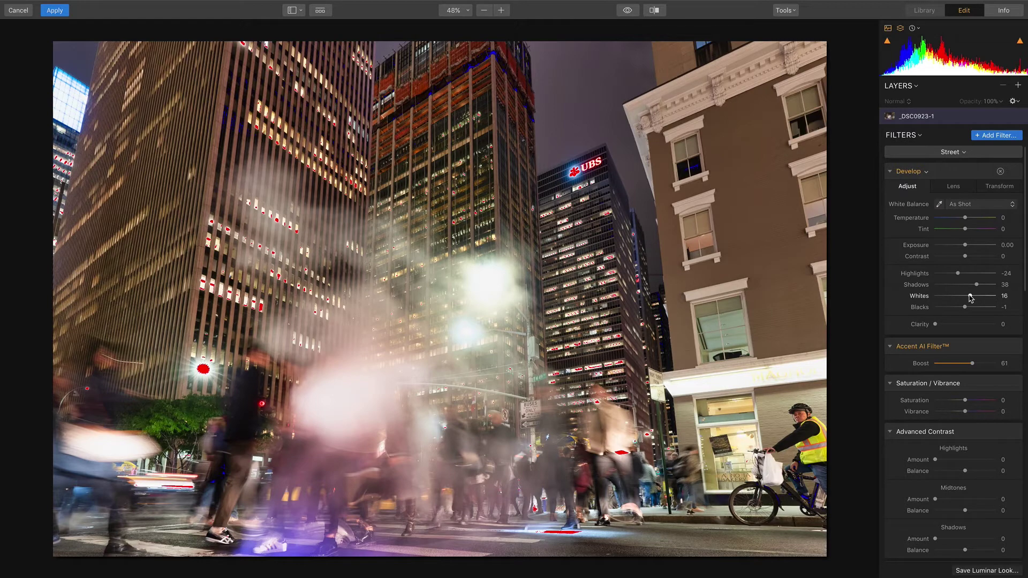
{"action": "left_click_drag", "start_coordinate": [971, 298], "coordinate": [968, 297]}
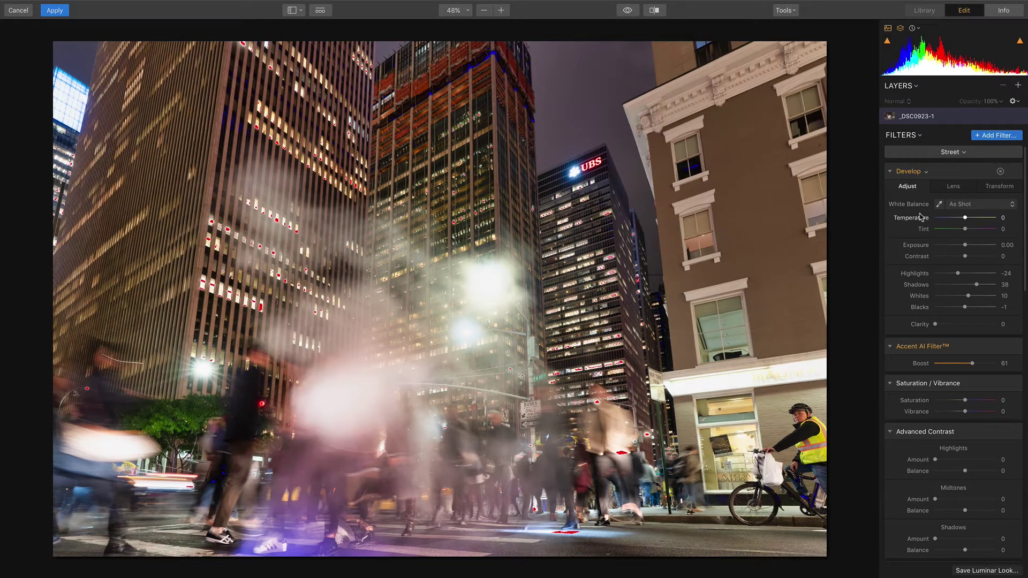
{"action": "left_click", "coordinate": [898, 172]}
{"action": "left_click", "coordinate": [893, 191]}
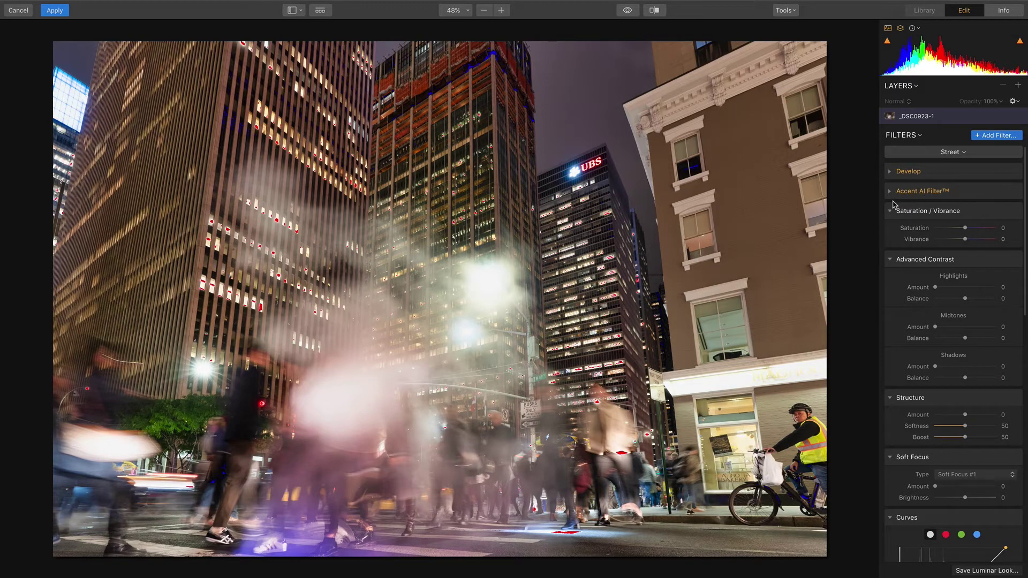
Set Advanced Contrast Highlights to 49 (balance 10) and Shadows to 42 (balance -20).
{"action": "left_click", "coordinate": [891, 210]}
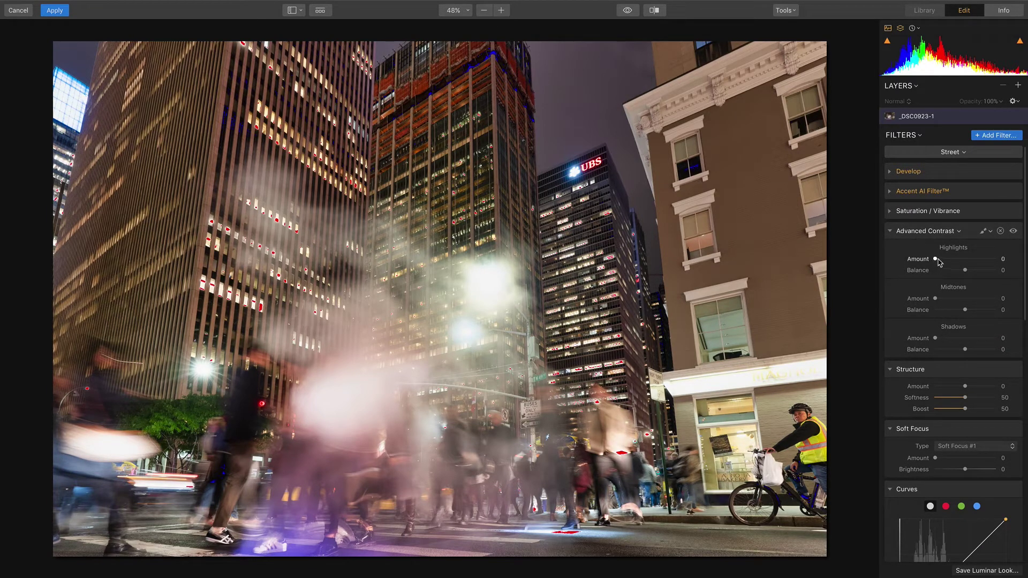
{"action": "left_click_drag", "start_coordinate": [935, 259], "coordinate": [968, 273]}
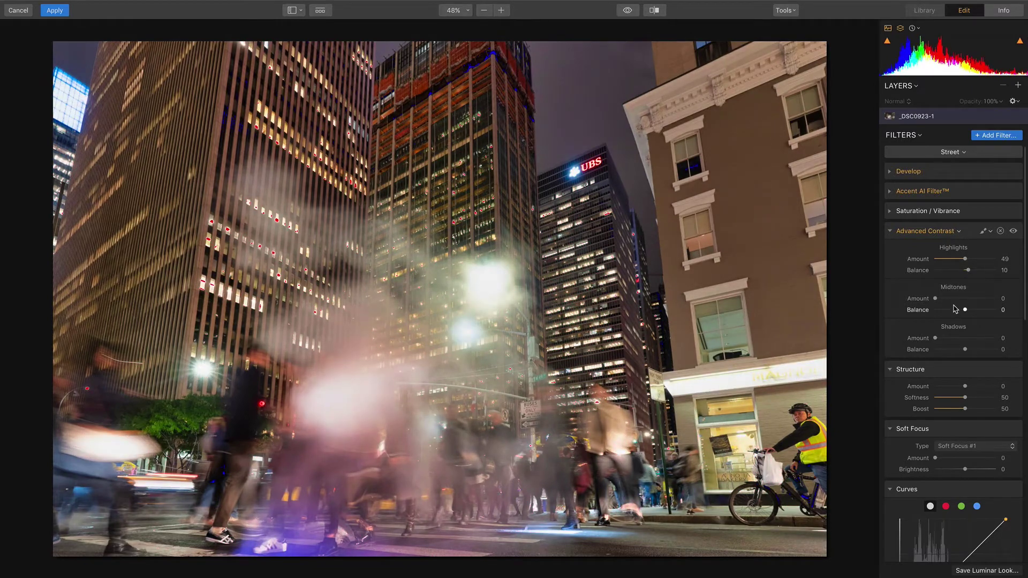
{"action": "left_click_drag", "start_coordinate": [936, 339], "coordinate": [960, 351]}
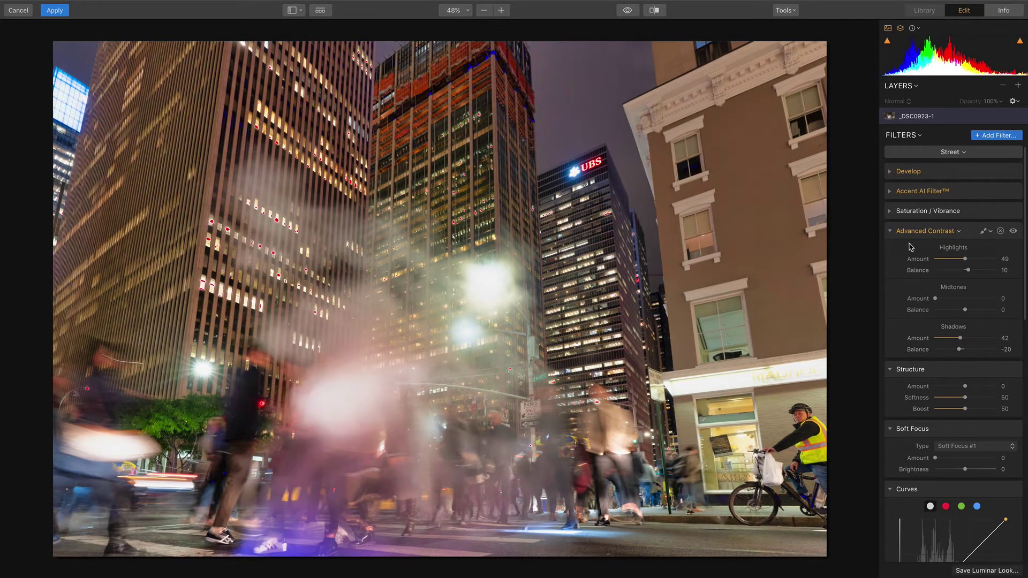
{"action": "left_click", "coordinate": [892, 230]}
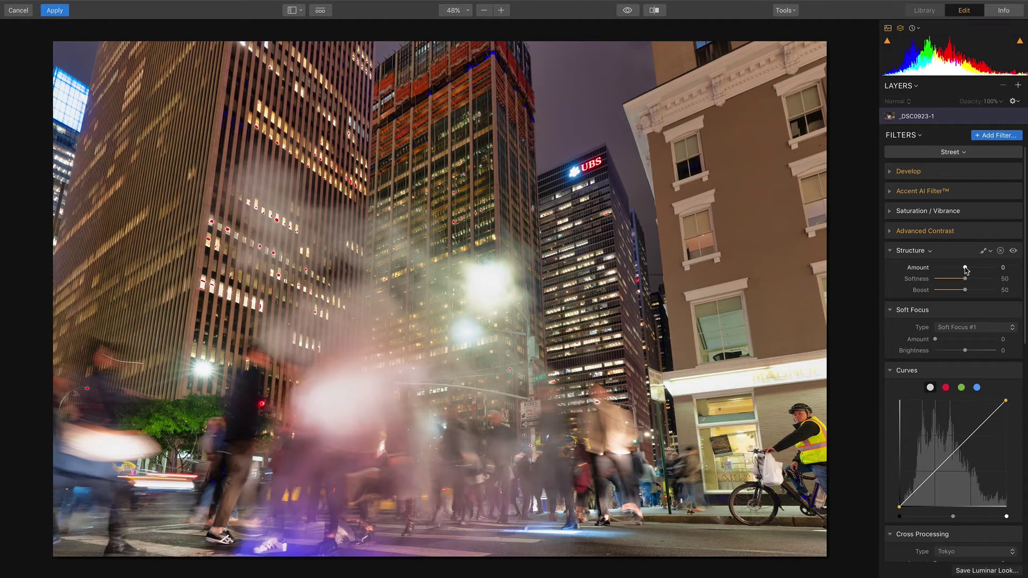
Nudge the Structure Amount up slightly and open the Filters Catalog.
{"action": "left_click_drag", "start_coordinate": [967, 271], "coordinate": [971, 269]}
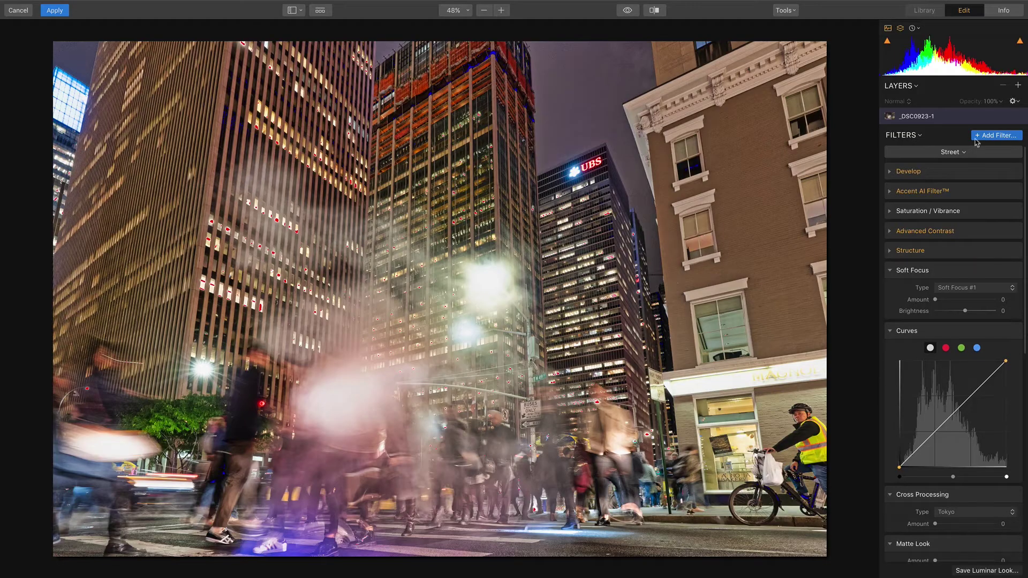
{"action": "left_click", "coordinate": [988, 135]}
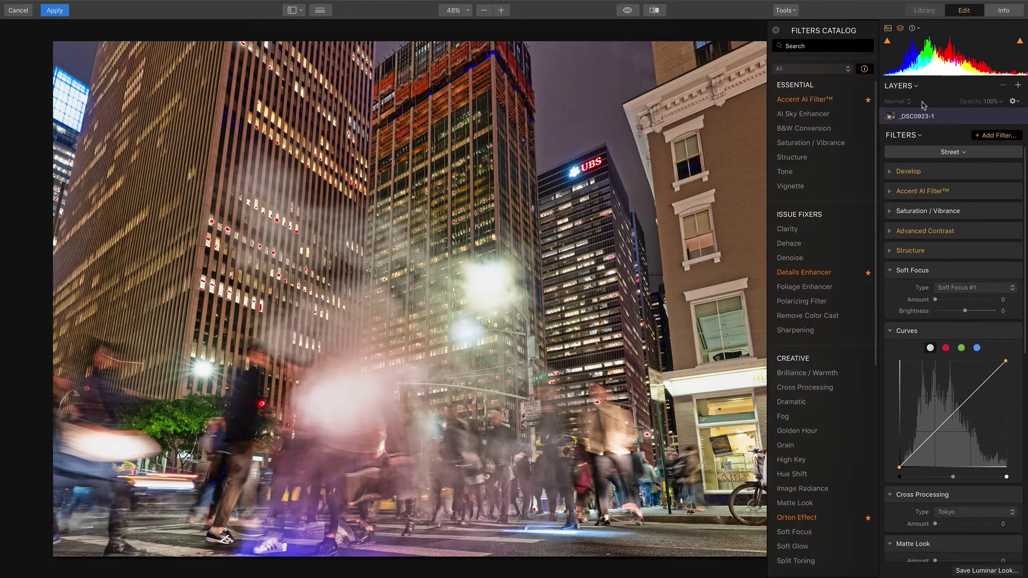
Add a Details Enhancer filter set to Small 39, Medium 36 and Large -36.
{"action": "left_click", "coordinate": [813, 53]}
{"action": "type", "text": "detail"}
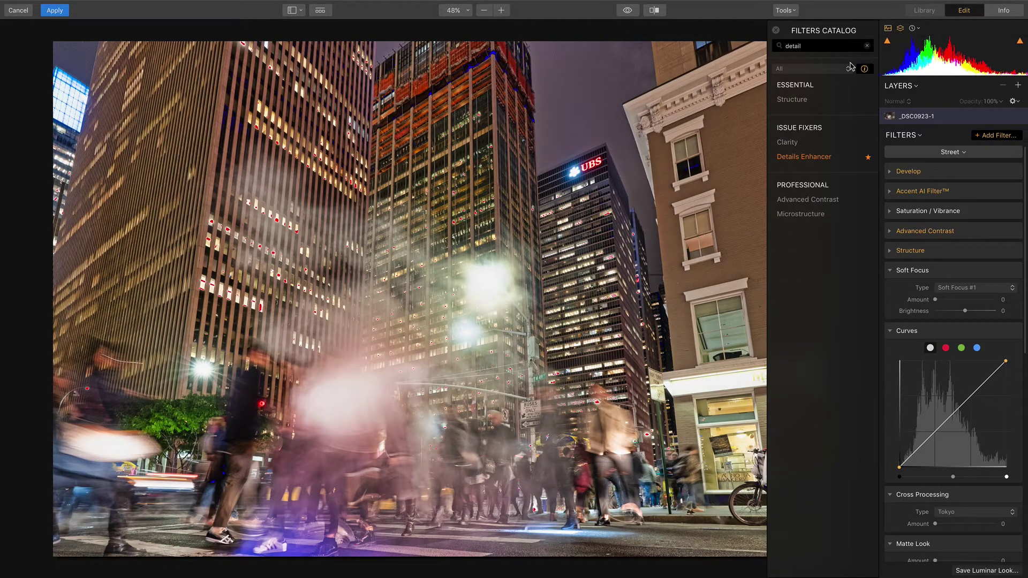
{"action": "key", "text": "BackSpace"}
{"action": "key", "text": "BackSpace"}
{"action": "key", "text": "BackSpace"}
{"action": "key", "text": "BackSpace"}
{"action": "key", "text": "BackSpace"}
{"action": "key", "text": "BackSpace"}
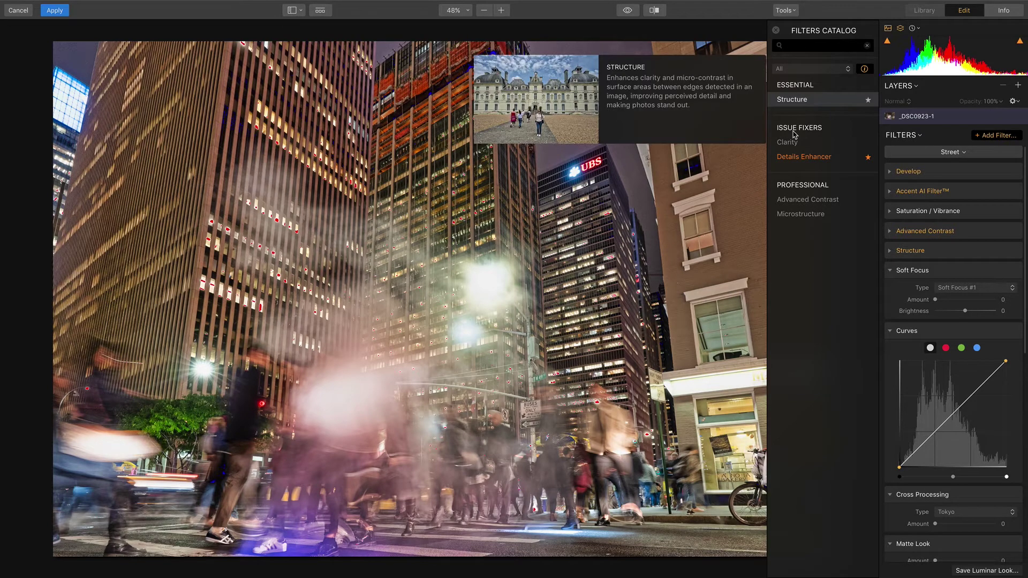
{"action": "left_click", "coordinate": [796, 157]}
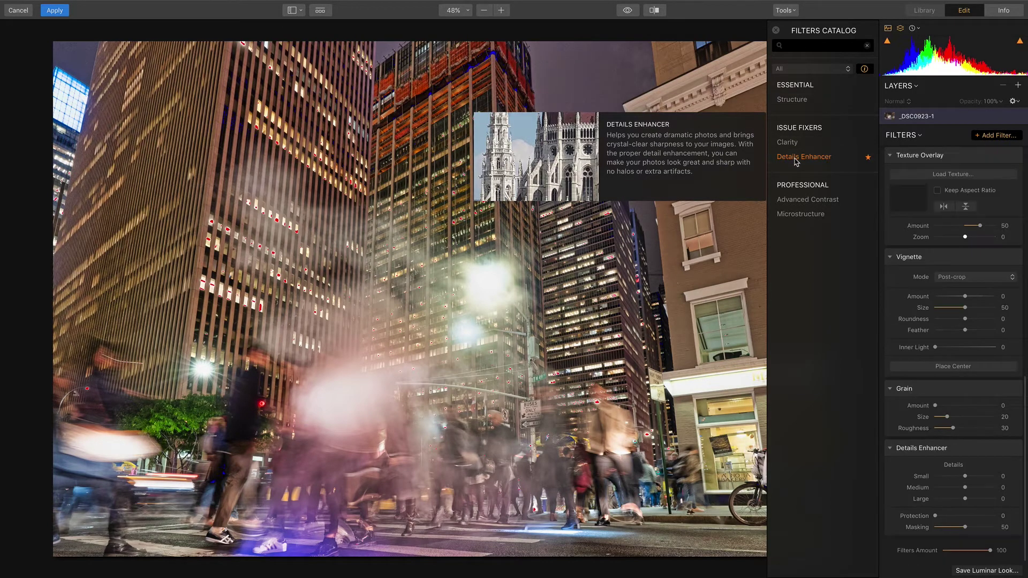
{"action": "scroll", "coordinate": [974, 429], "scroll_direction": "up", "scroll_amount": 5}
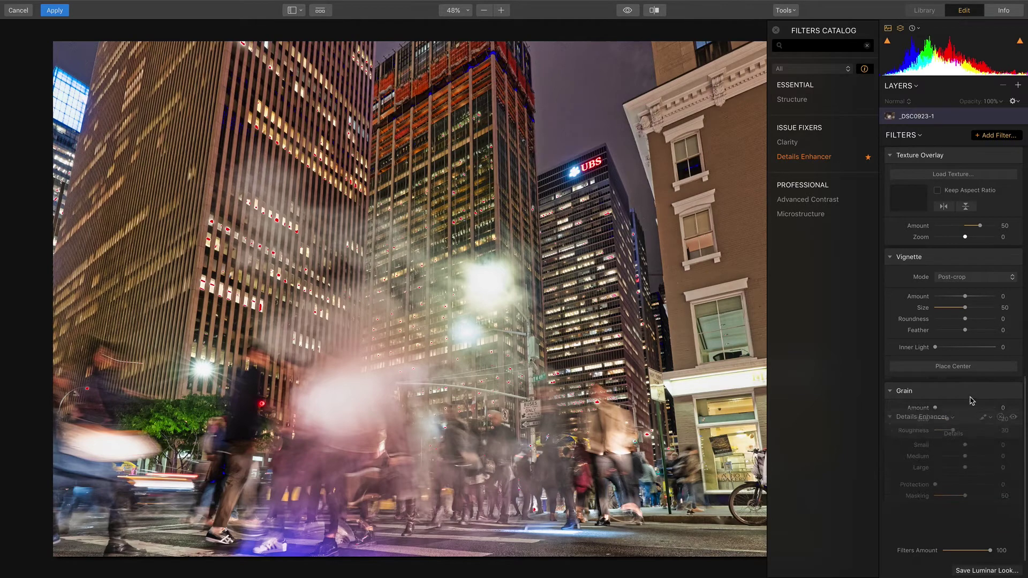
{"action": "scroll", "coordinate": [972, 396], "scroll_direction": "up", "scroll_amount": 10}
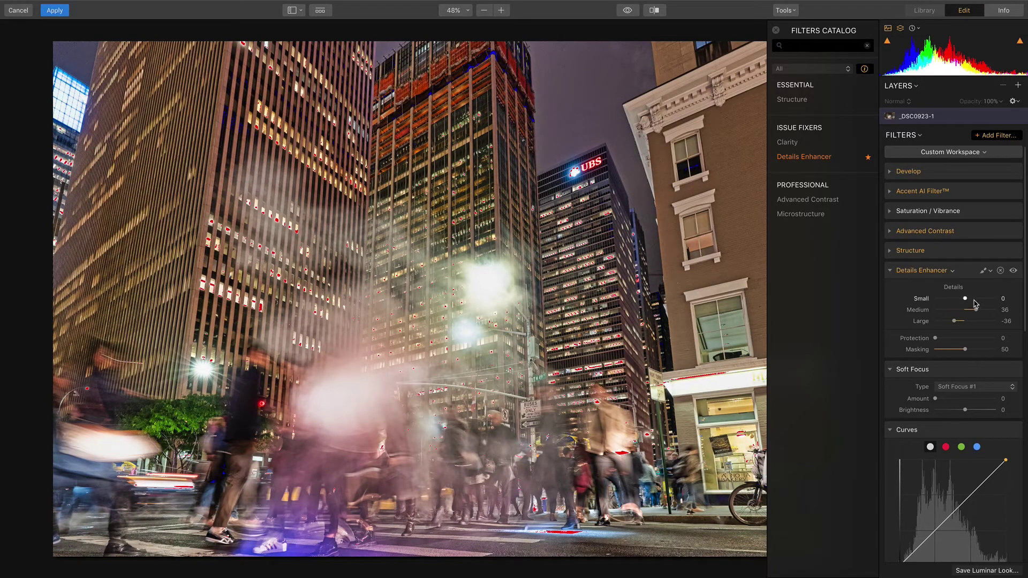
{"action": "left_click_drag", "start_coordinate": [973, 299], "coordinate": [978, 299]}
{"action": "left_click", "coordinate": [892, 272]}
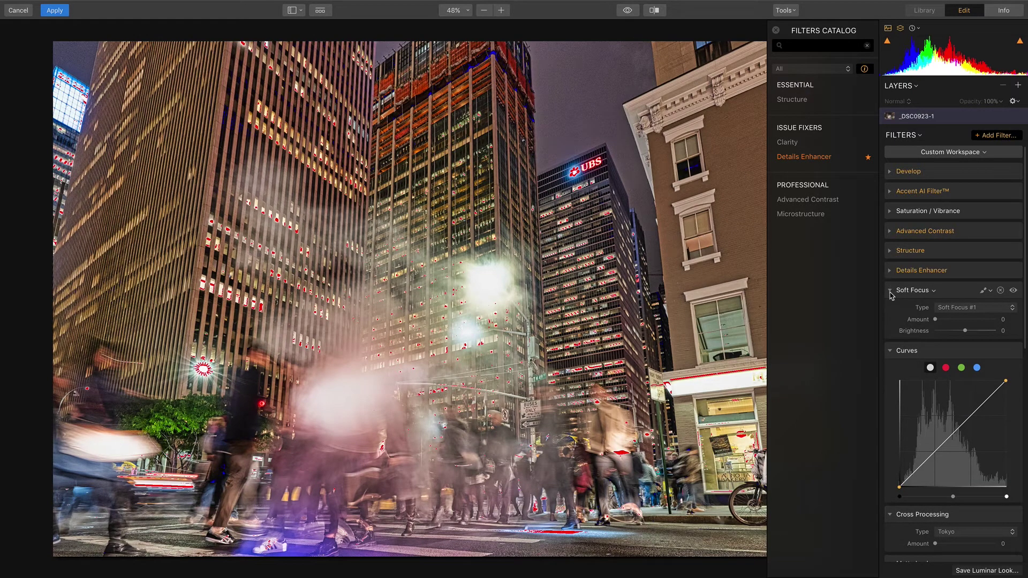
Set Soft Focus Amount to 32, leaving Brightness at 0.
{"action": "mouse_move", "coordinate": [943, 321]}
{"action": "left_mouse_down"}
{"action": "mouse_move", "coordinate": [983, 325]}
{"action": "mouse_move", "coordinate": [956, 331]}
{"action": "left_mouse_up"}
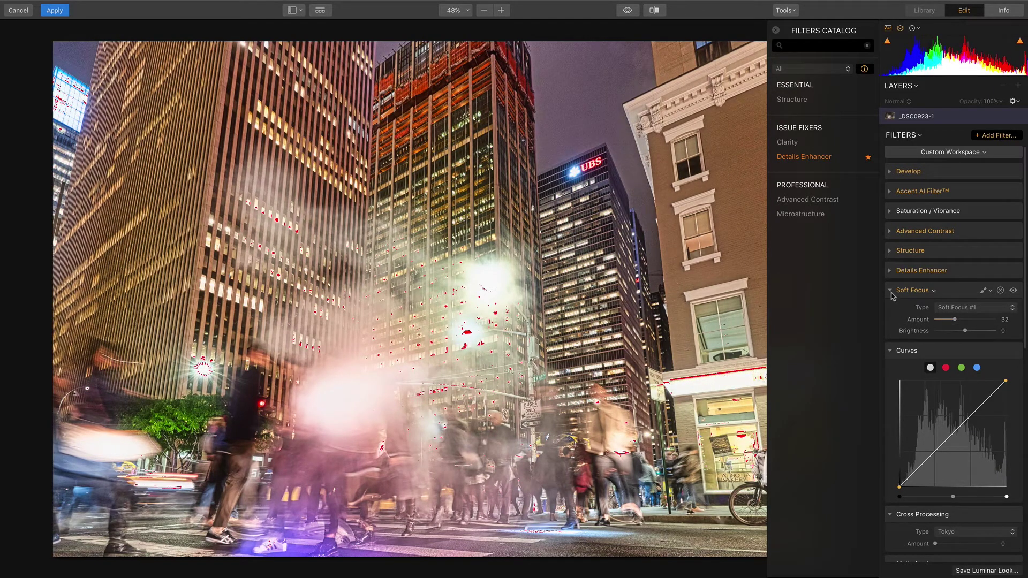
{"action": "left_click", "coordinate": [892, 290]}
Bend the tone curve into a gentle S-shape and load a Film texture overlay image.
{"action": "left_click_drag", "start_coordinate": [934, 416], "coordinate": [934, 417]}
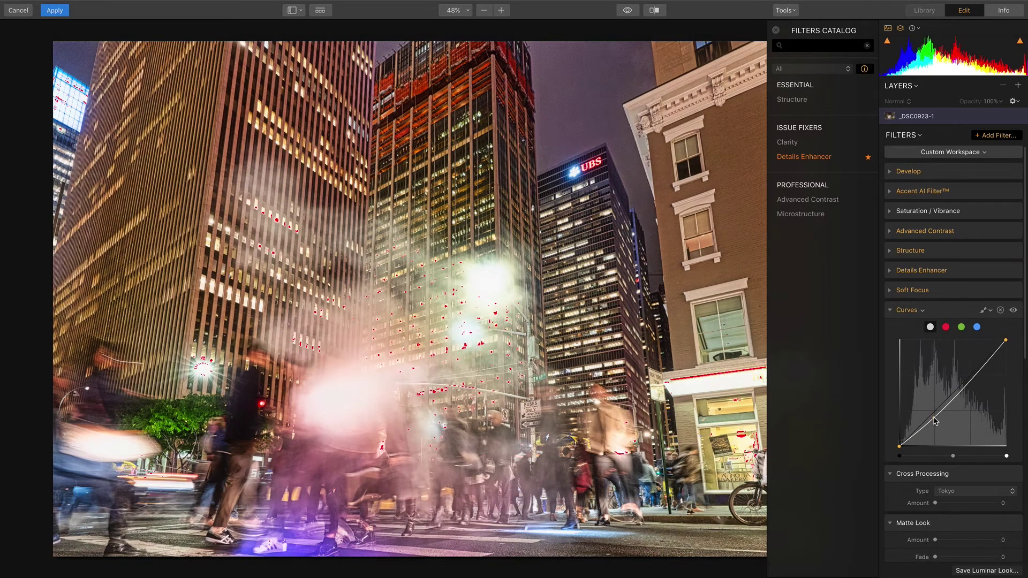
{"action": "left_click_drag", "start_coordinate": [973, 390], "coordinate": [972, 375]}
{"action": "left_click", "coordinate": [891, 310]}
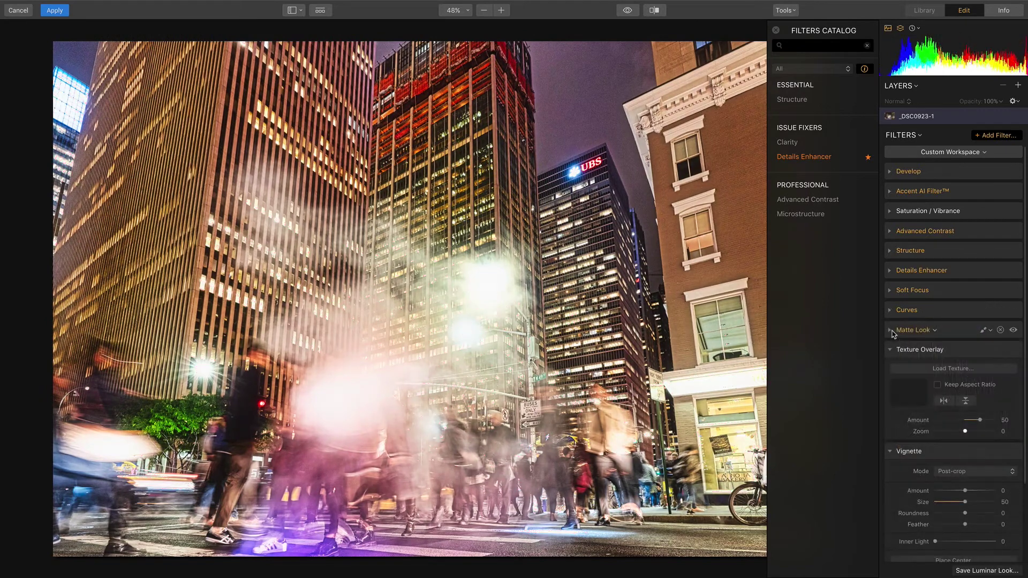
{"action": "scroll", "coordinate": [895, 347], "scroll_direction": "down", "scroll_amount": 1}
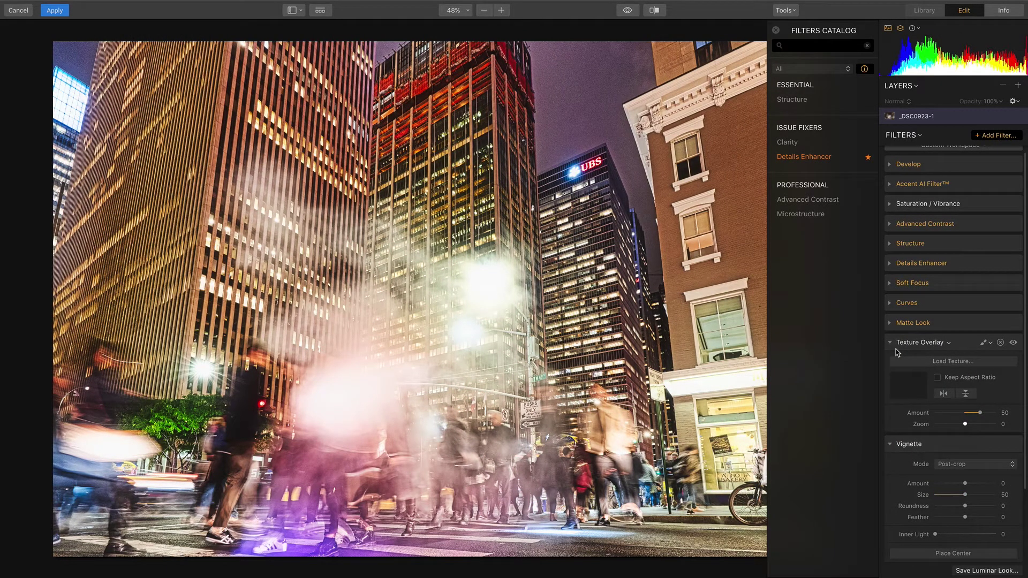
{"action": "left_click", "coordinate": [938, 362]}
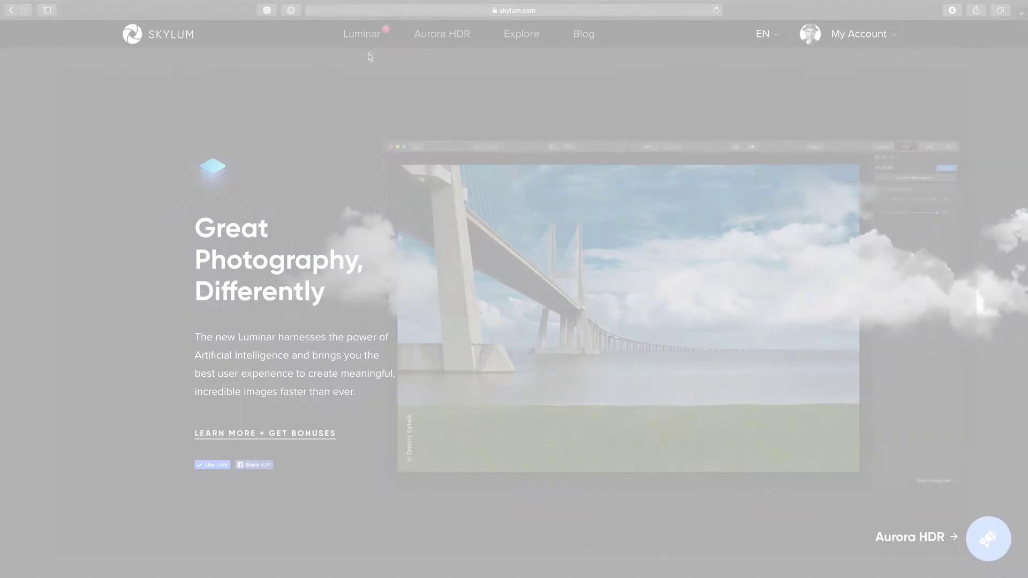
On skylum.com, browse the Luminar Marketplace presets to the Tonality Mega B&W Pack page.
{"action": "mouse_move", "coordinate": [368, 52]}
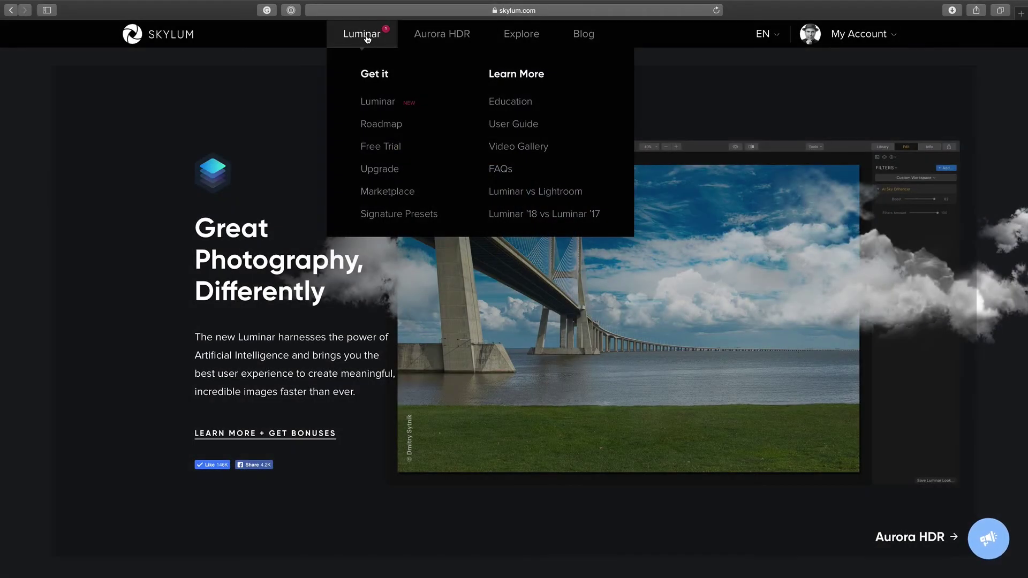
{"action": "left_click", "coordinate": [387, 191]}
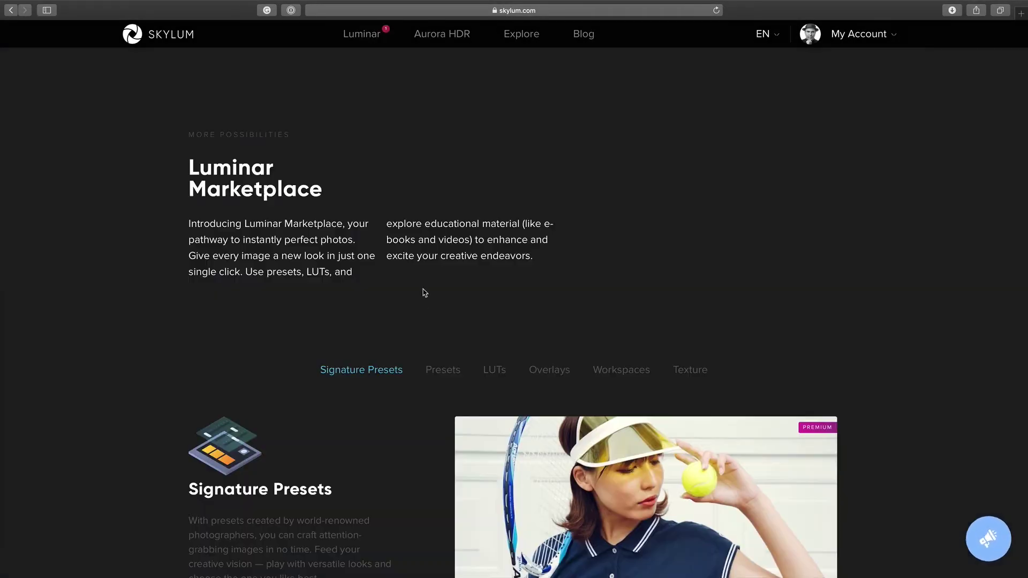
{"action": "left_click", "coordinate": [445, 371]}
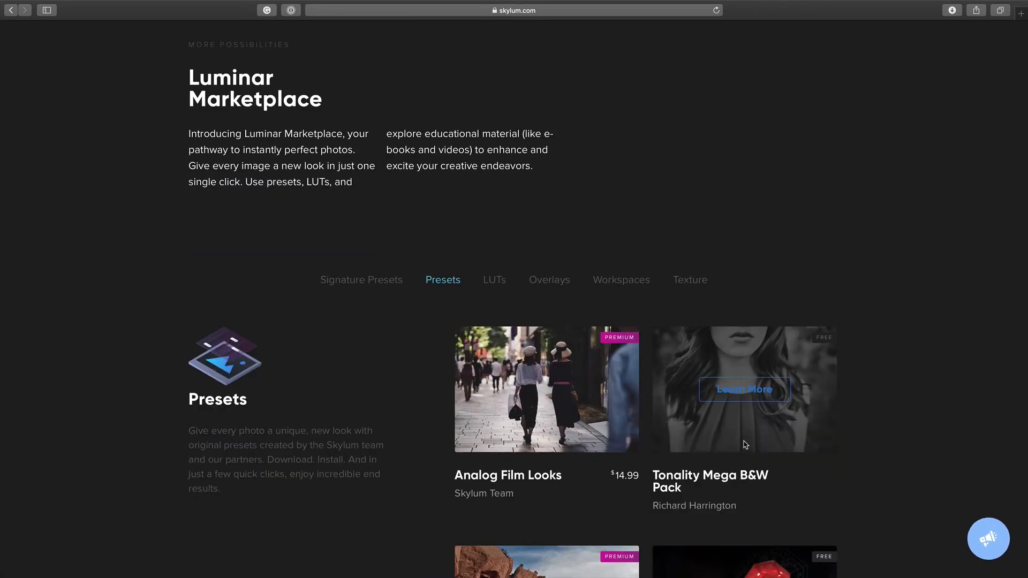
{"action": "left_click", "coordinate": [745, 391]}
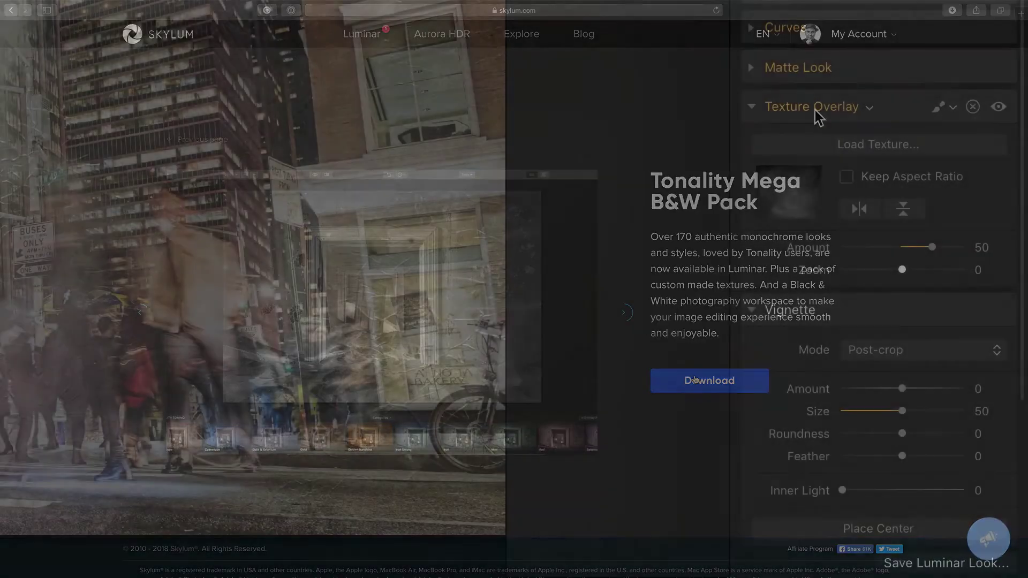
Back in Luminar, set the Texture Overlay blend mode to Soft Light and collapse it.
{"action": "left_click", "coordinate": [819, 111]}
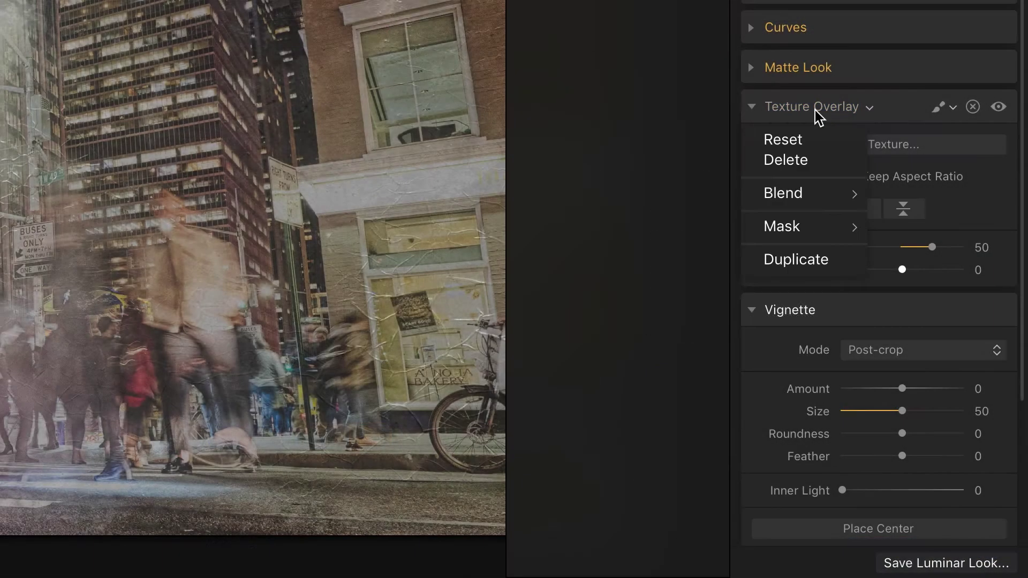
{"action": "mouse_move", "coordinate": [825, 198]}
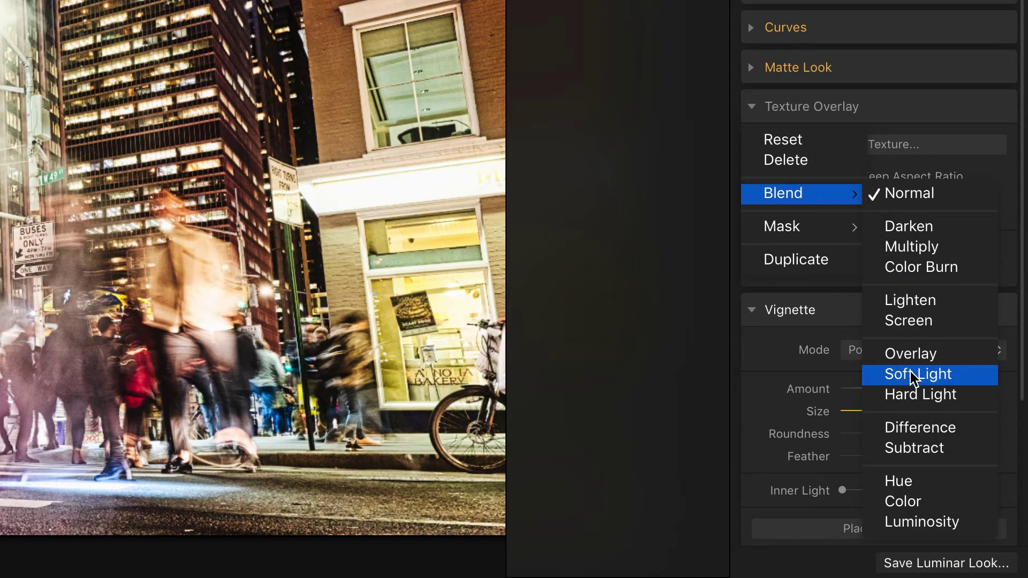
{"action": "left_click", "coordinate": [914, 374]}
{"action": "left_click", "coordinate": [891, 344]}
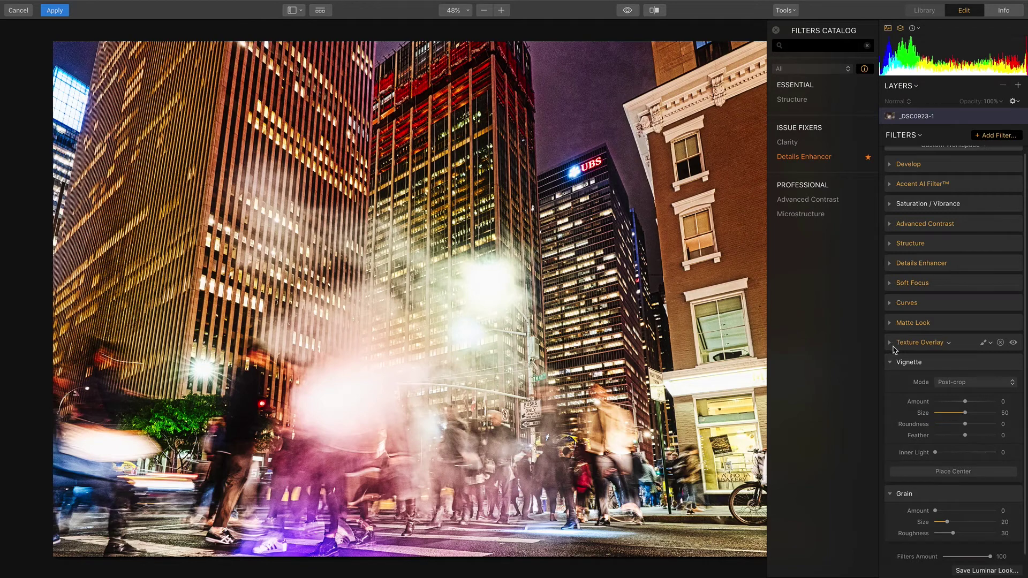
Give the Vignette Amount -79, Inner Light 14 and Feather 53, then collapse it.
{"action": "left_click_drag", "start_coordinate": [965, 402], "coordinate": [941, 402]}
{"action": "left_click", "coordinate": [946, 453]}
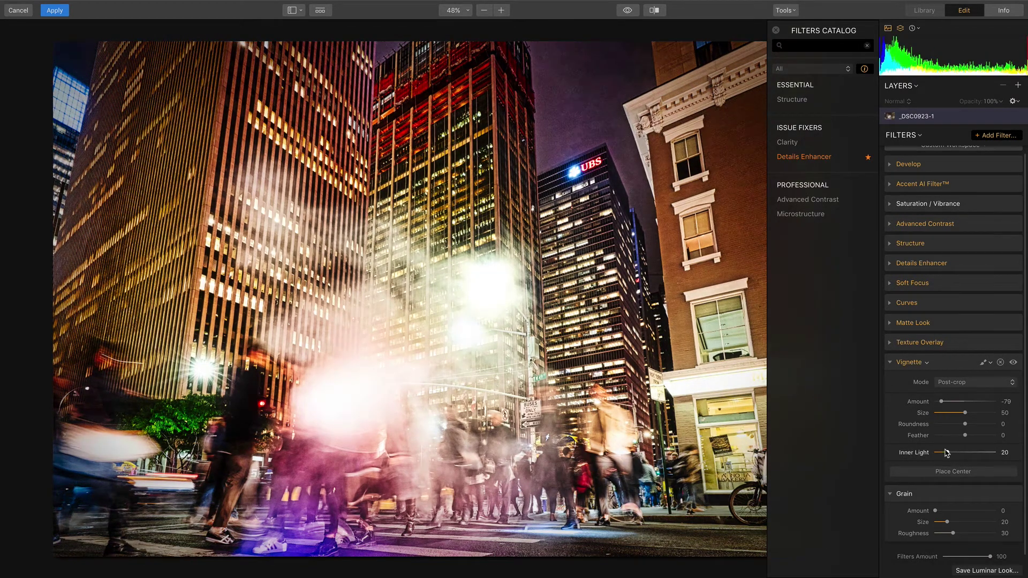
{"action": "left_click_drag", "start_coordinate": [946, 453], "coordinate": [944, 453]}
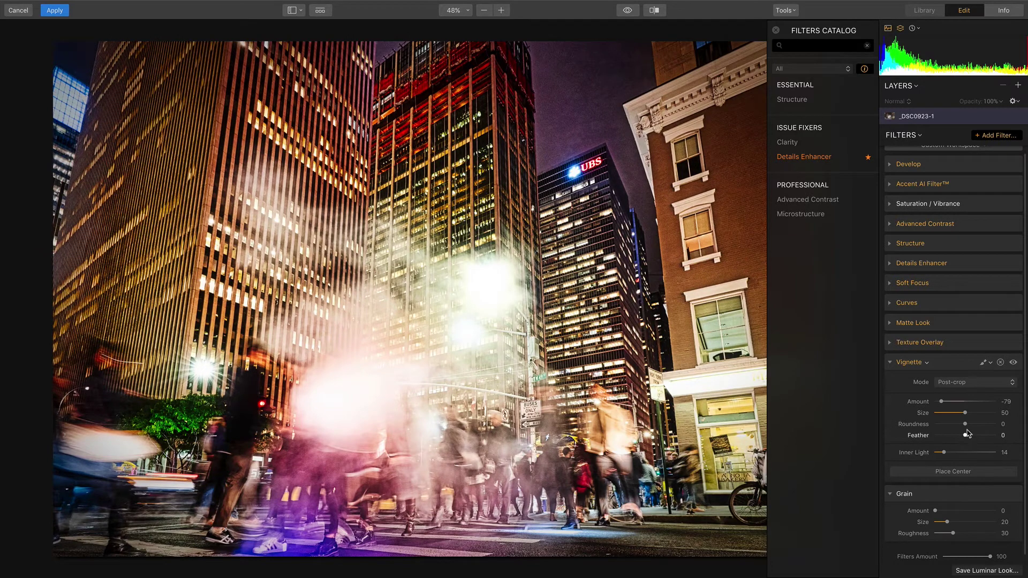
{"action": "left_click_drag", "start_coordinate": [966, 435], "coordinate": [982, 442]}
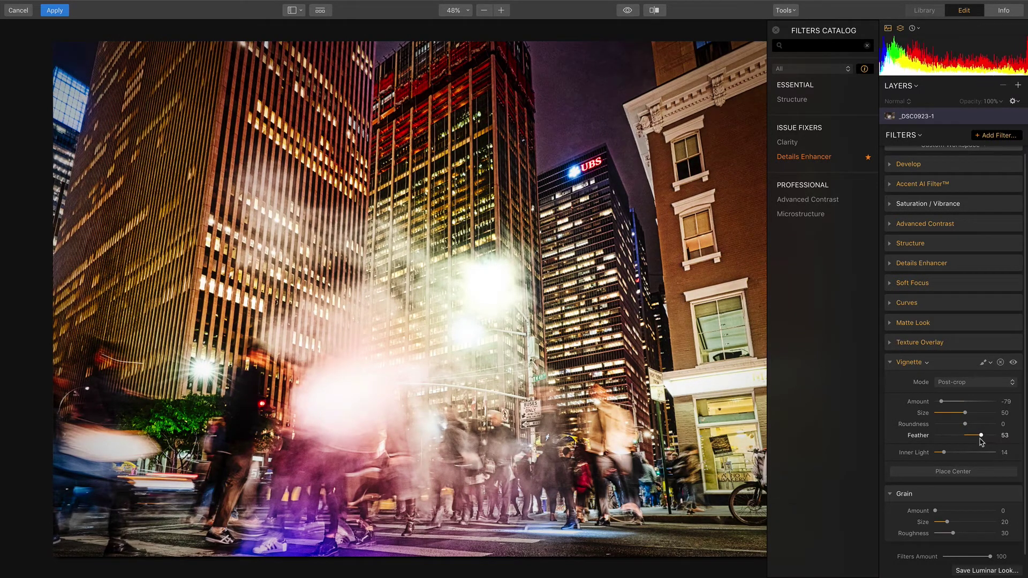
{"action": "left_click", "coordinate": [891, 363]}
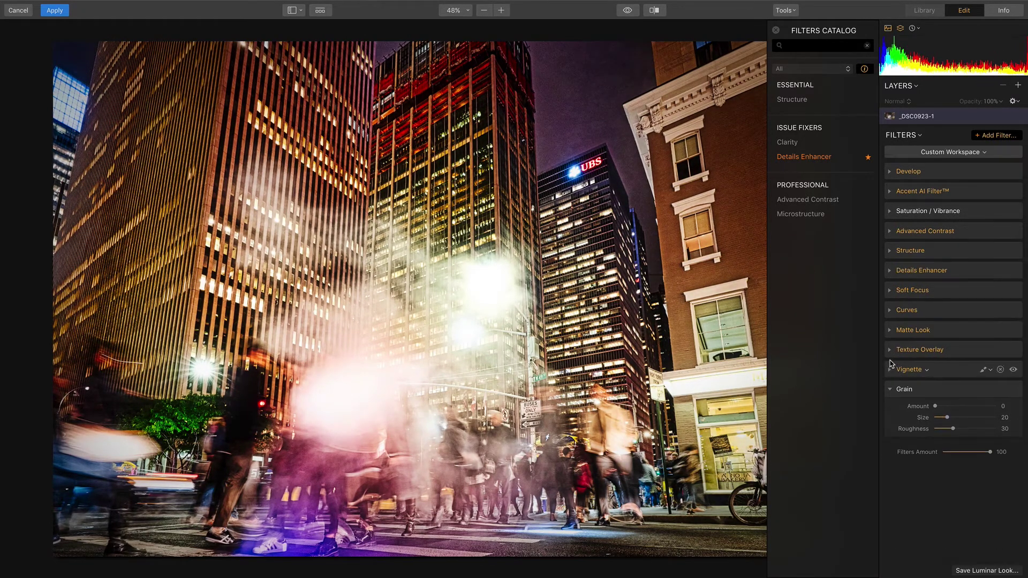
Set Grain Amount to 27, collapse Grain, and close the Filters Catalog.
{"action": "left_click_drag", "start_coordinate": [958, 406], "coordinate": [951, 412]}
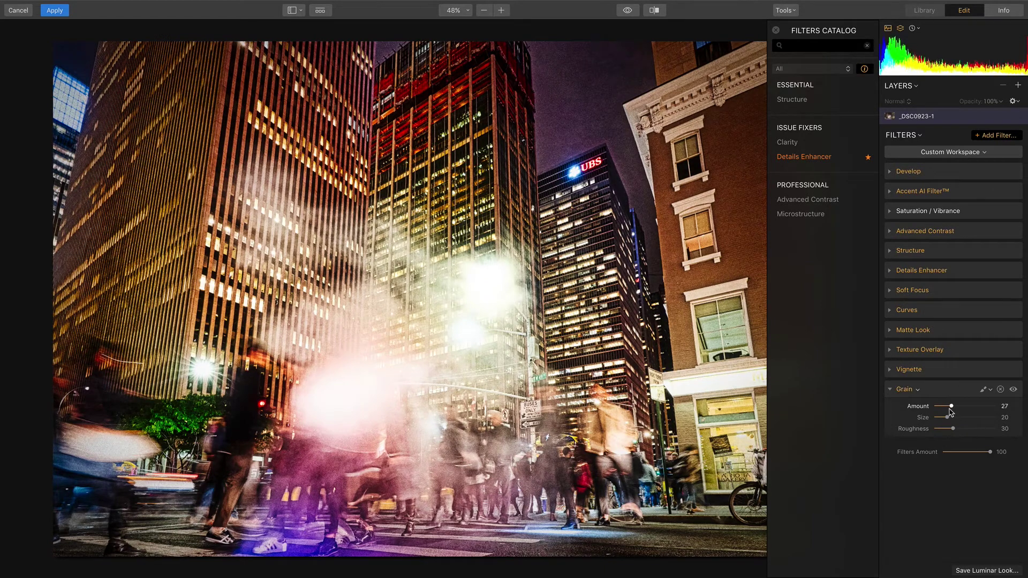
{"action": "left_click", "coordinate": [890, 390]}
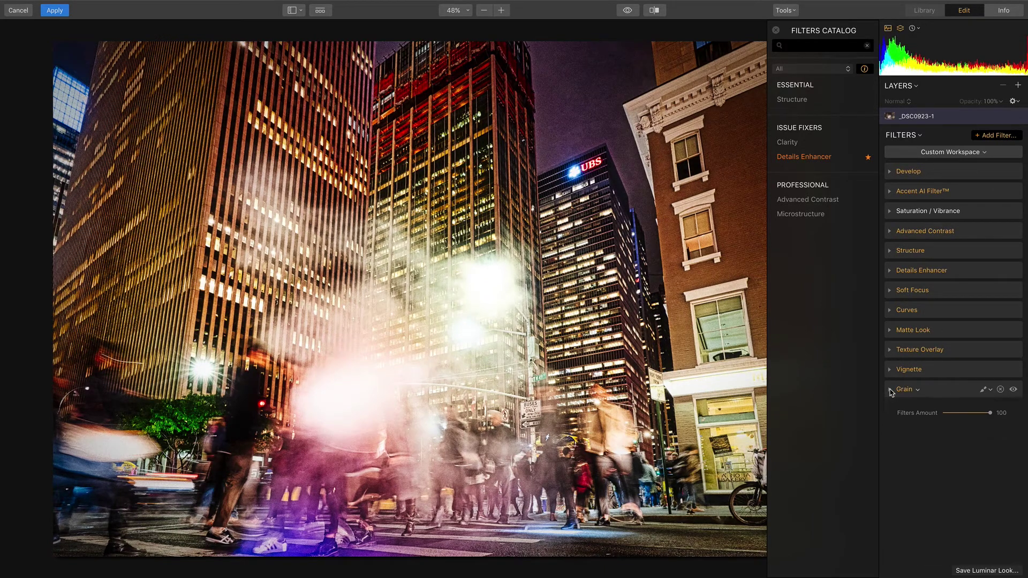
{"action": "left_click", "coordinate": [776, 31]}
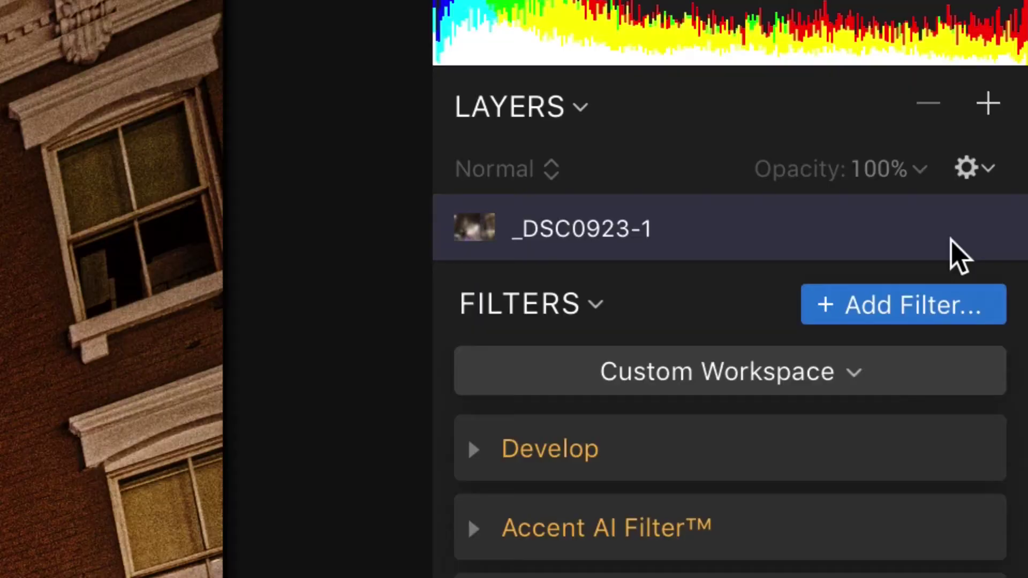
Add Adjustment Layer 1 above the photo and open the Luminar Looks collections strip.
{"action": "left_click", "coordinate": [1018, 86]}
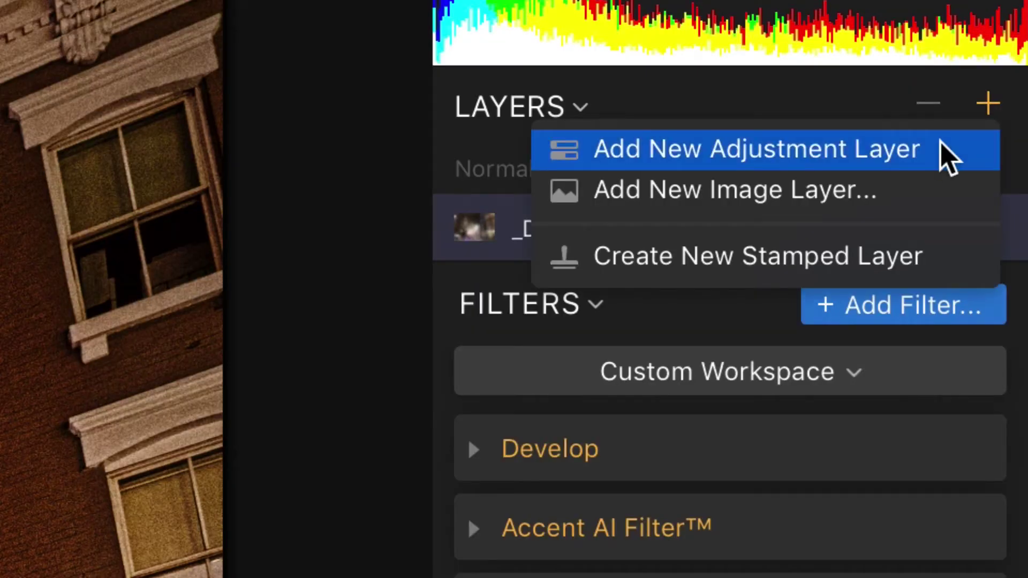
{"action": "left_click", "coordinate": [947, 156]}
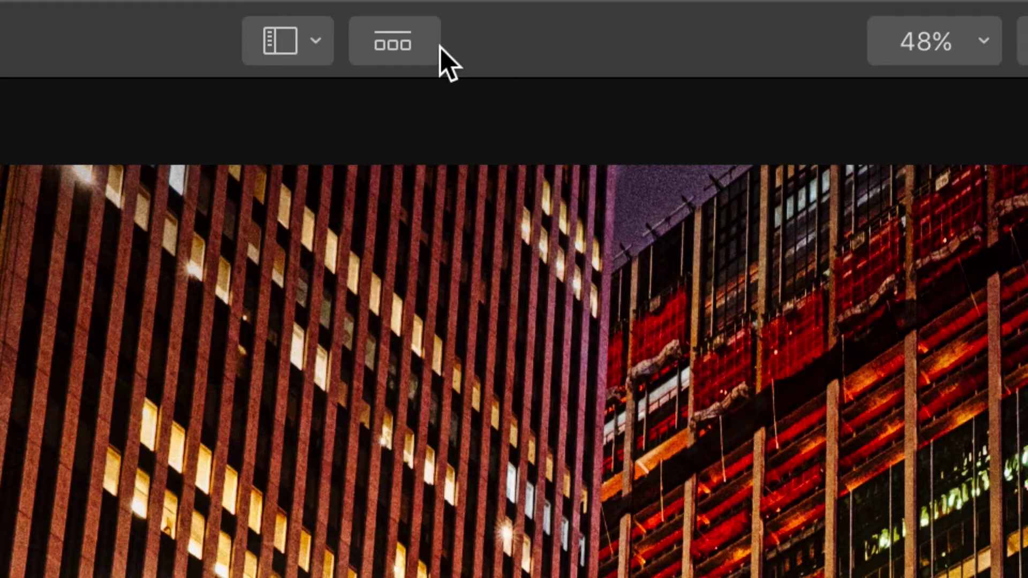
{"action": "left_click", "coordinate": [321, 10]}
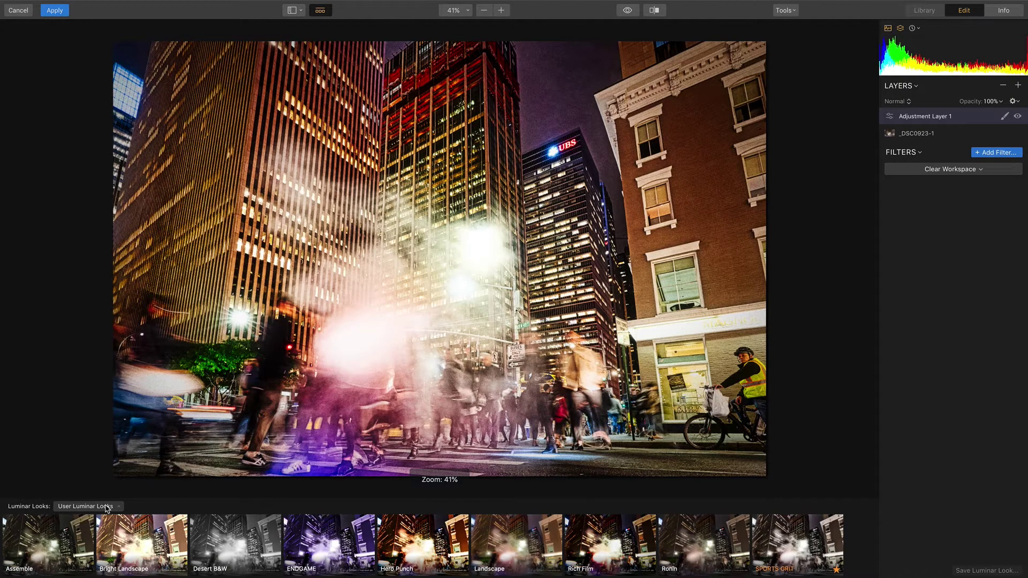
{"action": "left_click", "coordinate": [108, 509]}
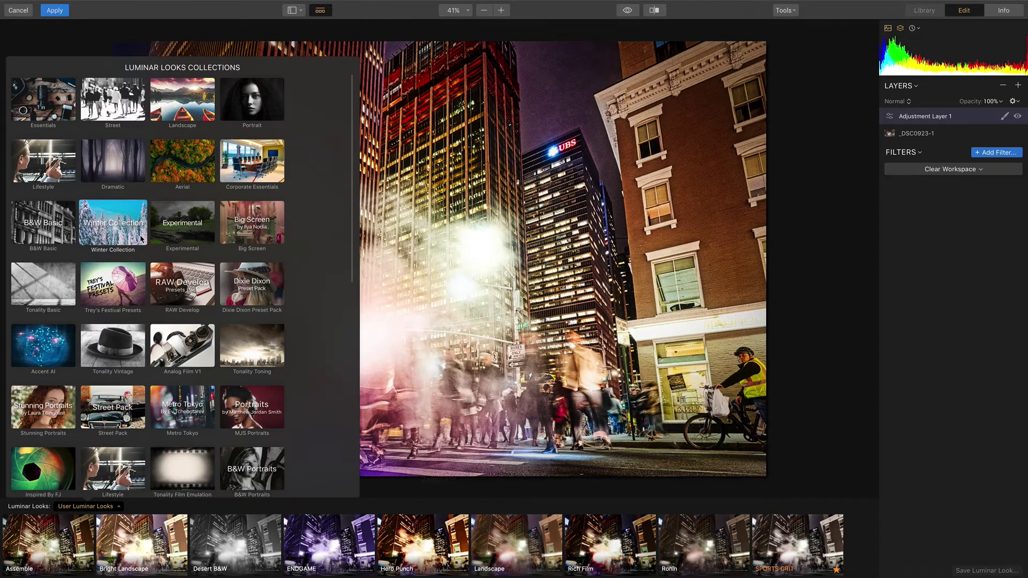
Scroll the Looks collections grid and load Tonality Film Emulation.
{"action": "scroll", "coordinate": [142, 240], "scroll_direction": "down", "scroll_amount": 1}
{"action": "scroll", "coordinate": [142, 239], "scroll_direction": "down", "scroll_amount": 10}
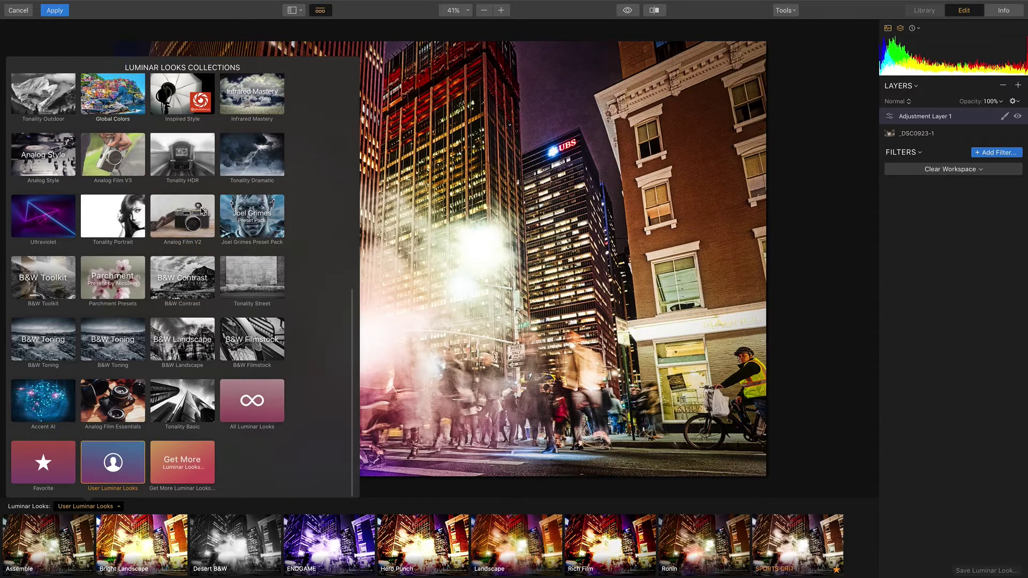
{"action": "scroll", "coordinate": [201, 211], "scroll_direction": "up", "scroll_amount": 2}
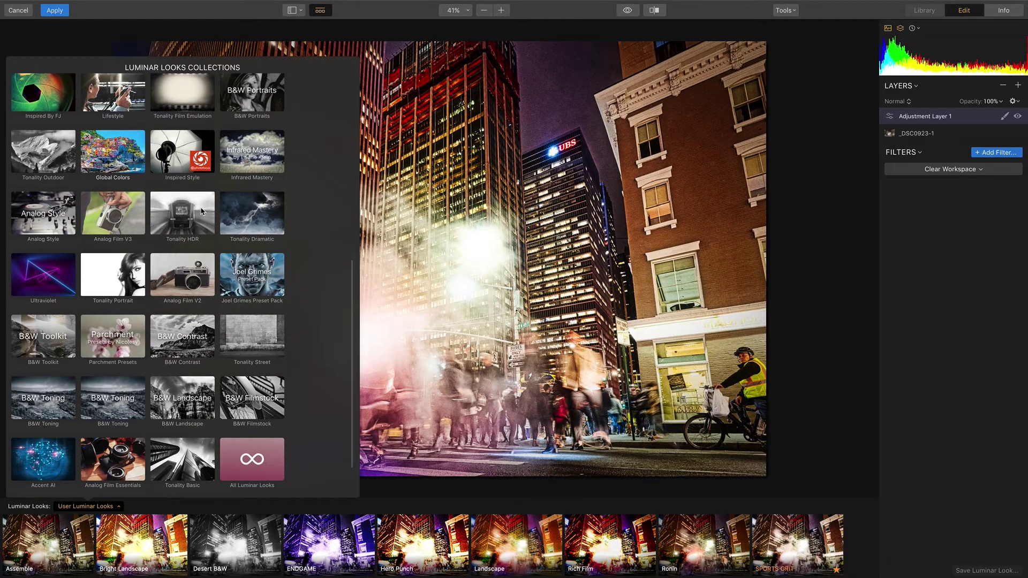
{"action": "scroll", "coordinate": [200, 211], "scroll_direction": "up", "scroll_amount": 2}
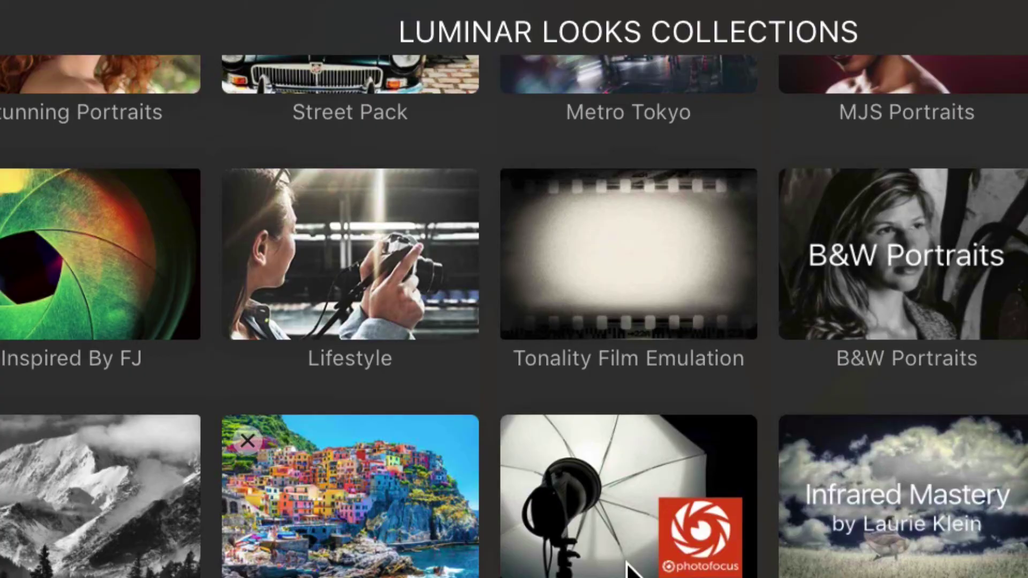
{"action": "left_click", "coordinate": [648, 257]}
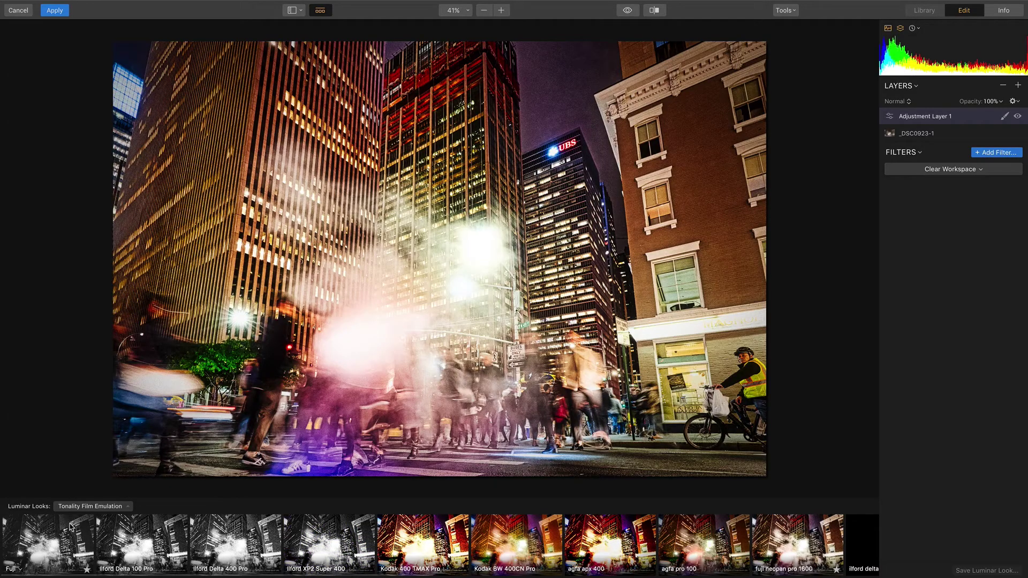
Try the Ilford Delta 100 Pro look, then apply Kodak BW 400CN Pro to the adjustment layer.
{"action": "mouse_move", "coordinate": [70, 527]}
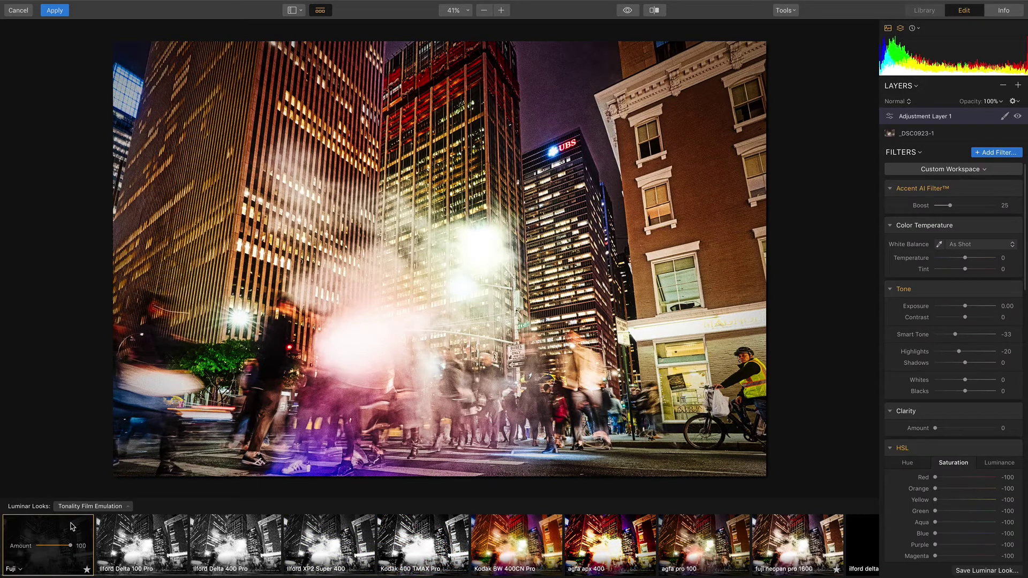
{"action": "left_click", "coordinate": [137, 531]}
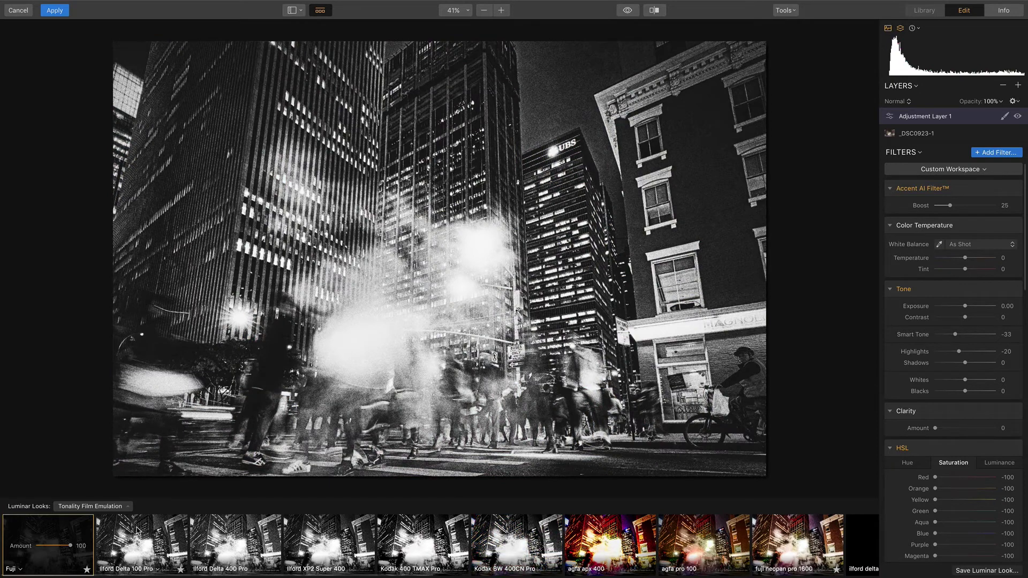
{"action": "left_click", "coordinate": [137, 530]}
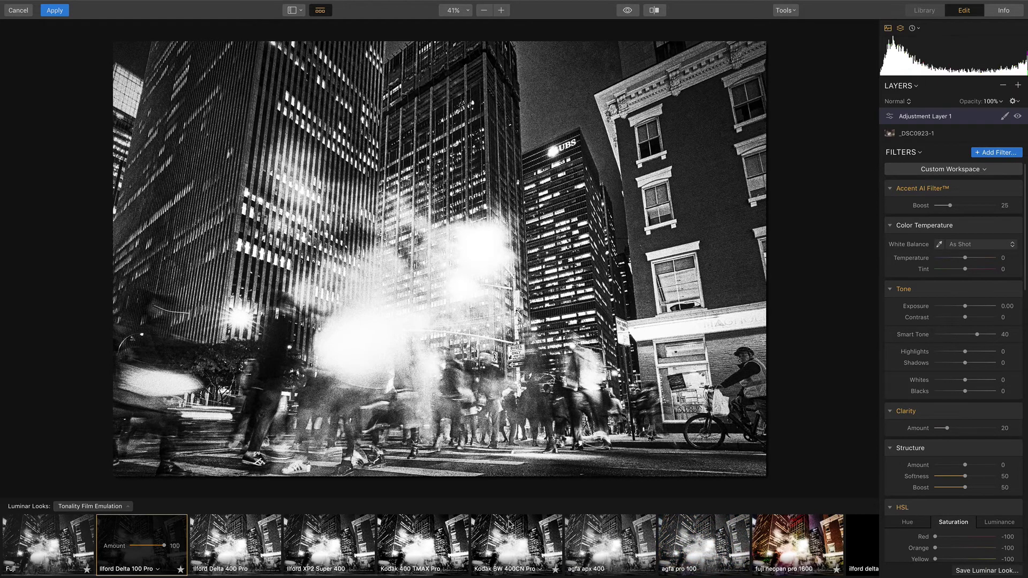
{"action": "left_click", "coordinate": [509, 523]}
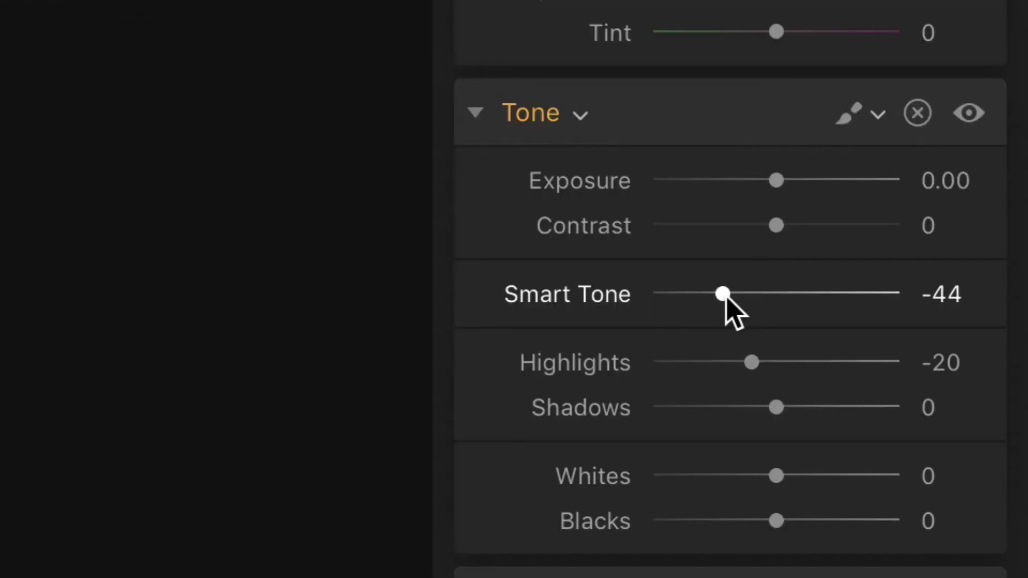
In the Tone filter, set Smart Tone -57, Whites -25 and Highlights -42.
{"action": "left_click_drag", "start_coordinate": [952, 335], "coordinate": [937, 336]}
{"action": "left_click_drag", "start_coordinate": [660, 305], "coordinate": [735, 298]}
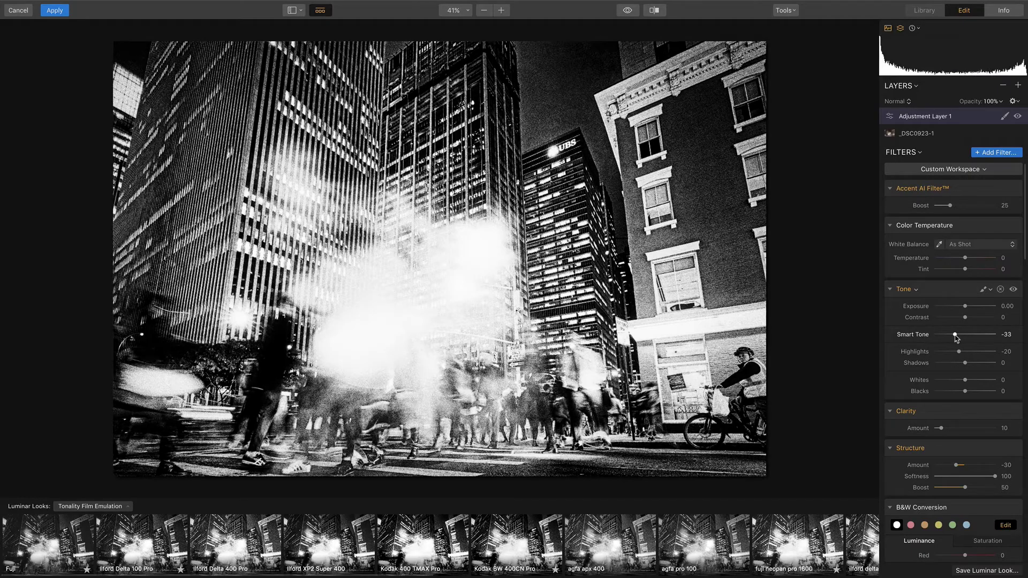
{"action": "left_click_drag", "start_coordinate": [956, 337], "coordinate": [948, 336]}
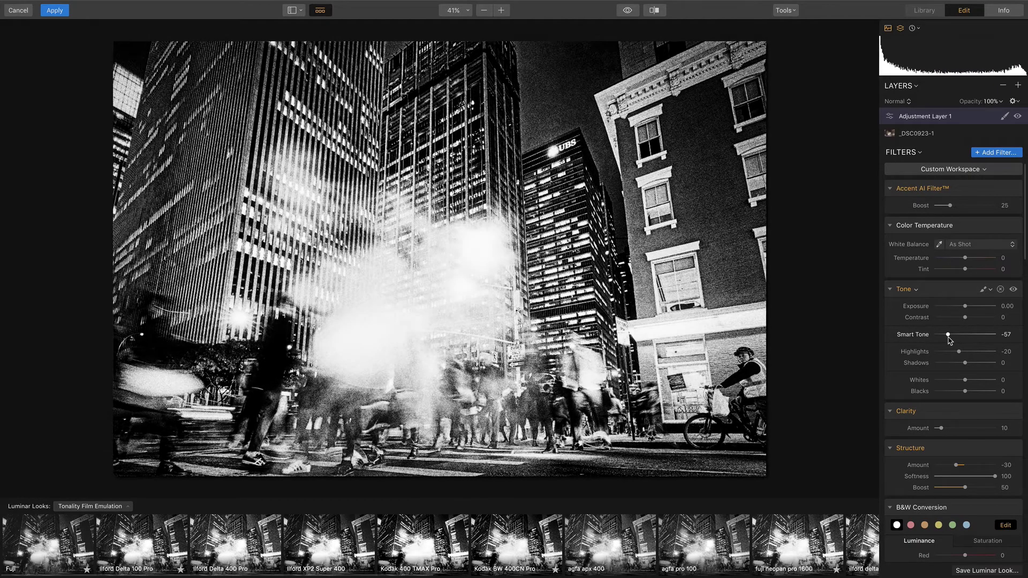
{"action": "left_click_drag", "start_coordinate": [962, 379], "coordinate": [955, 380]}
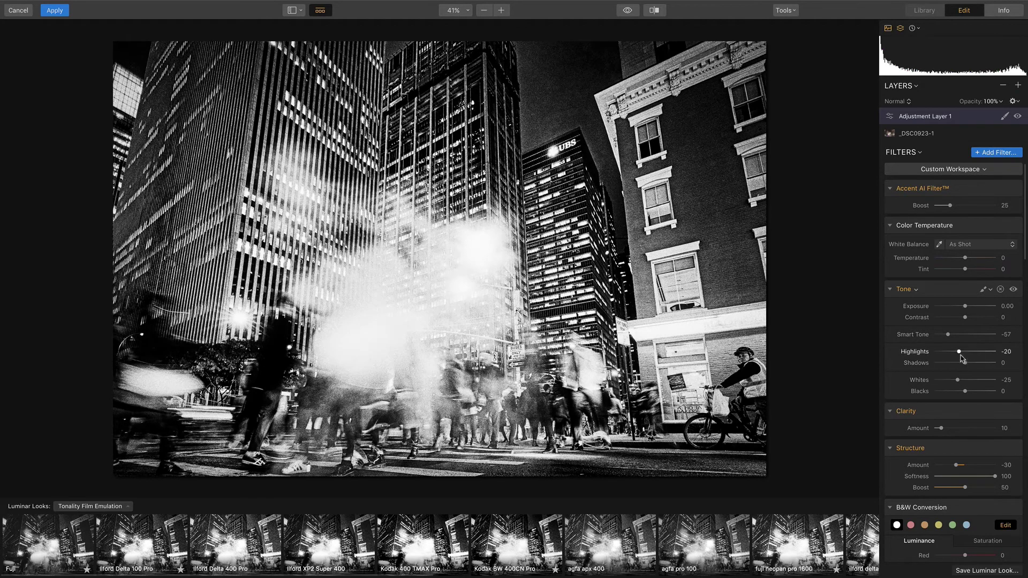
{"action": "left_click_drag", "start_coordinate": [956, 356], "coordinate": [951, 357]}
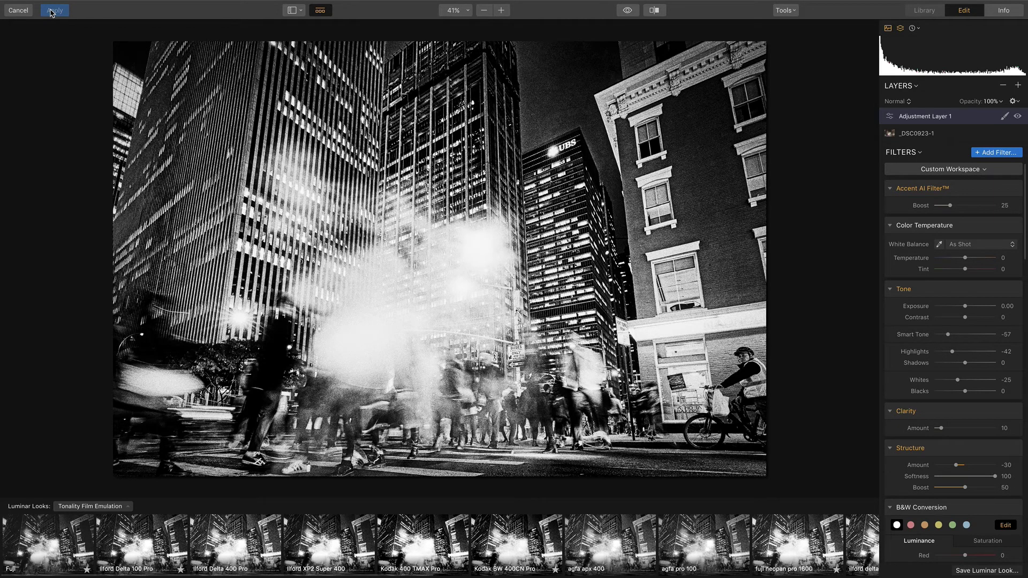
Apply the Luminar edits back to Photoshop as a smart filter on _DSC0923.
{"action": "left_click", "coordinate": [54, 10]}
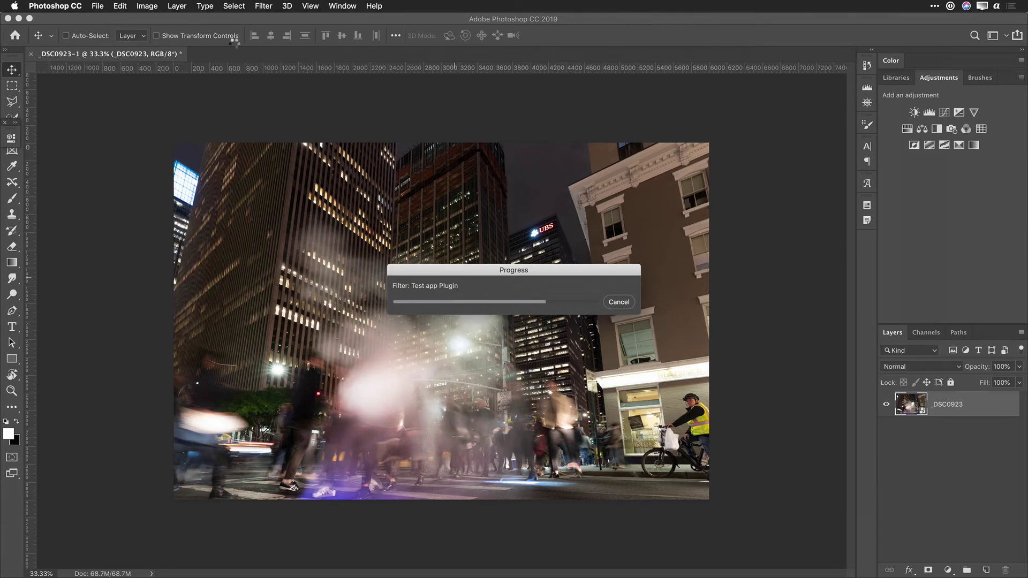